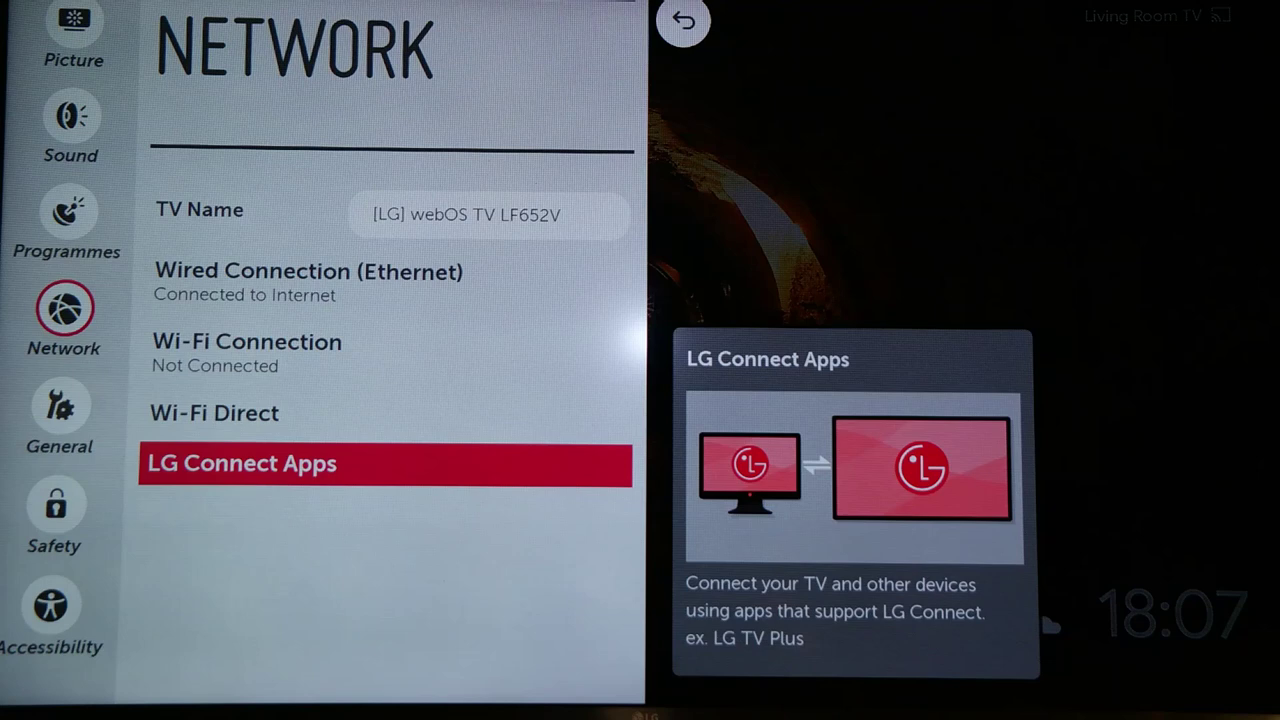
# - Open LG Connect Apps in the TV's network settings
pyautogui.press('Return')
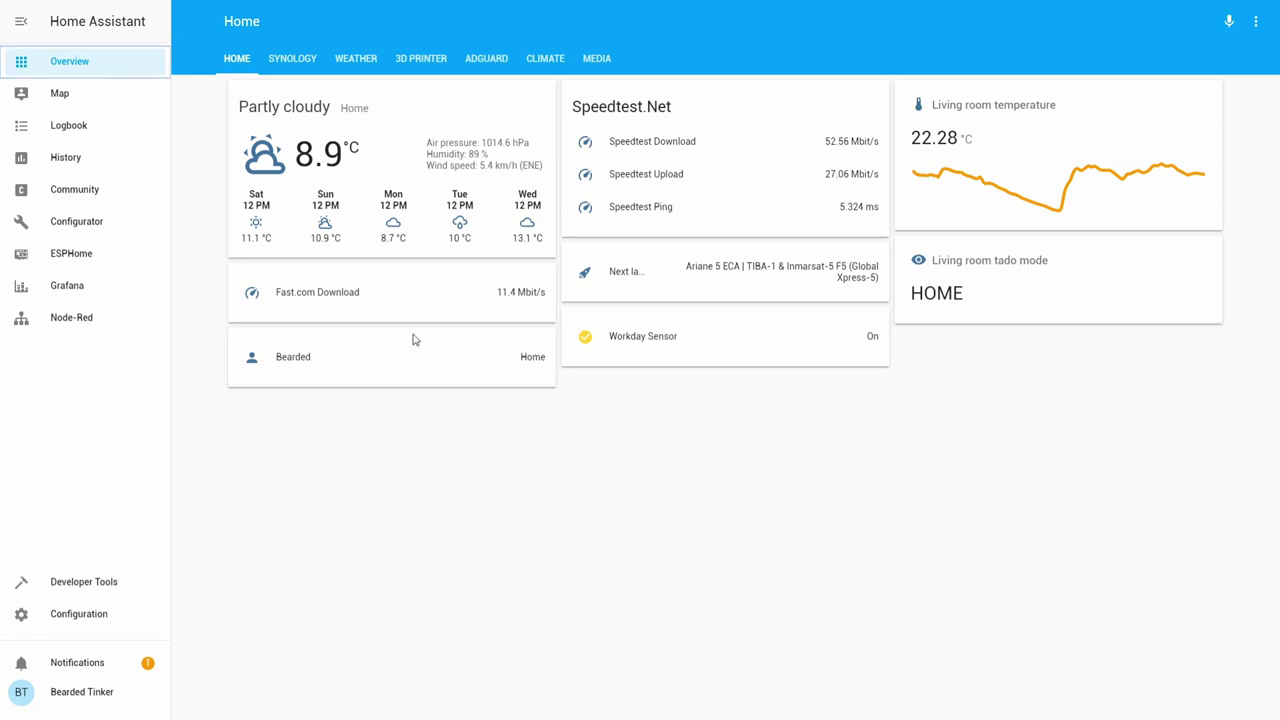
# - Open configuration.yaml from the config folder in the Configurator for editing
pyautogui.click(107, 232)
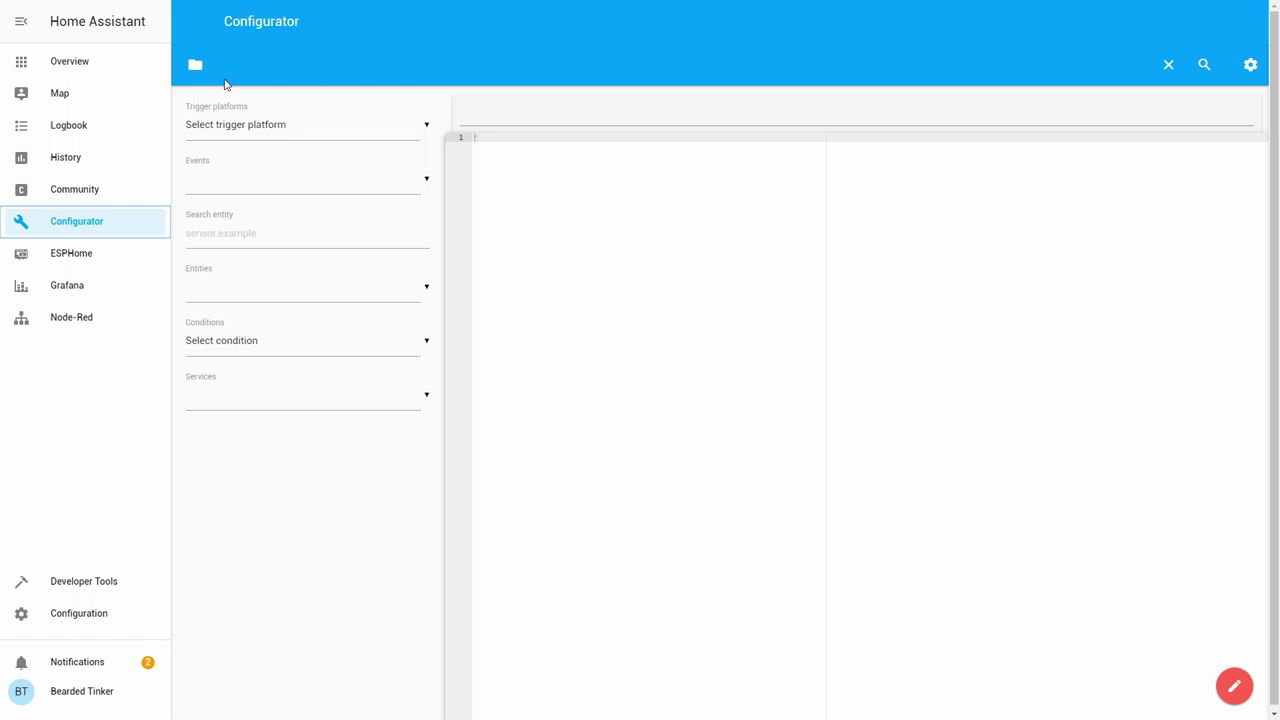
pyautogui.click(195, 66)
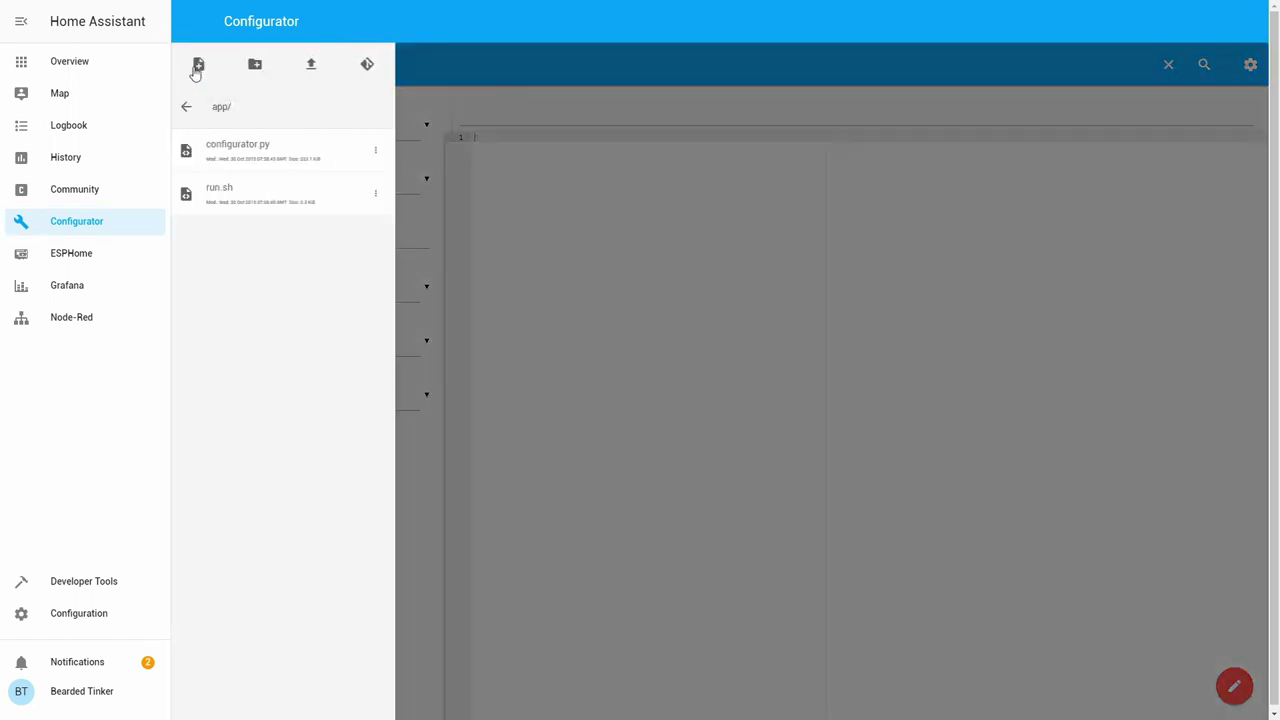
pyautogui.click(188, 107)
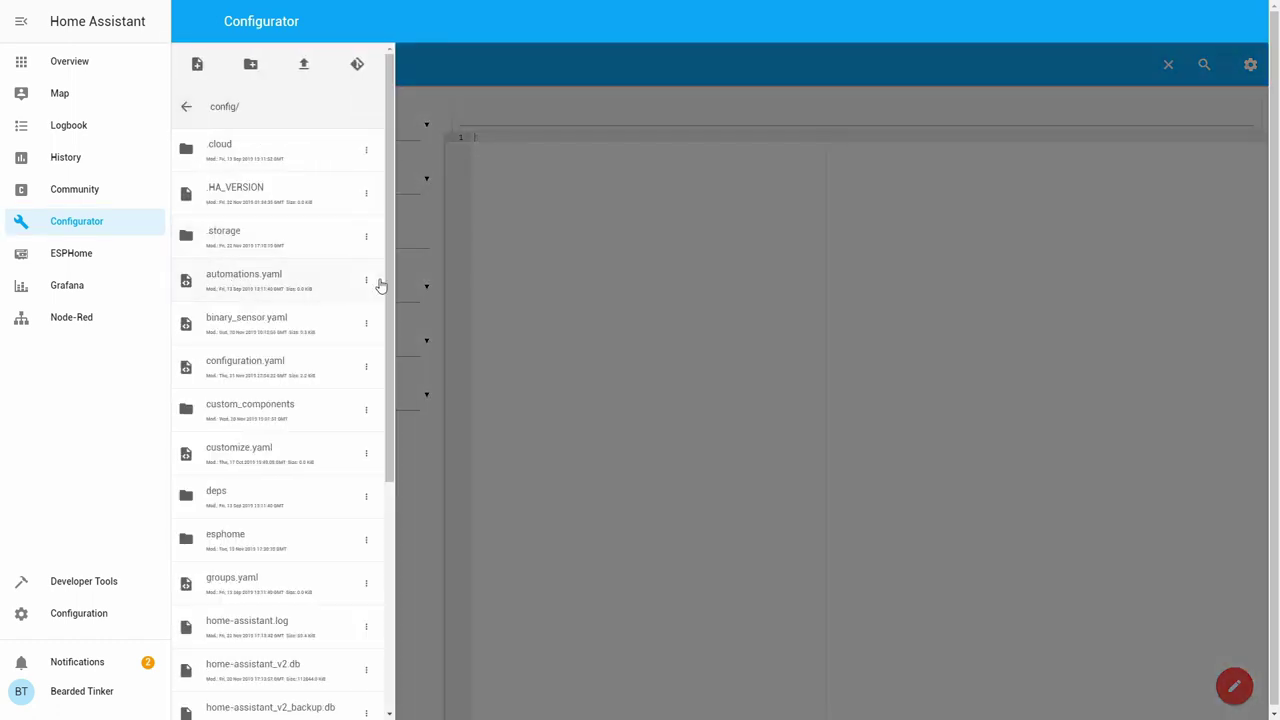
pyautogui.click(287, 373)
pyautogui.click(535, 393)
# - Append a media_player section with the platform webostv at the end of configuration.yaml
pyautogui.scroll(-3, 540, 443)
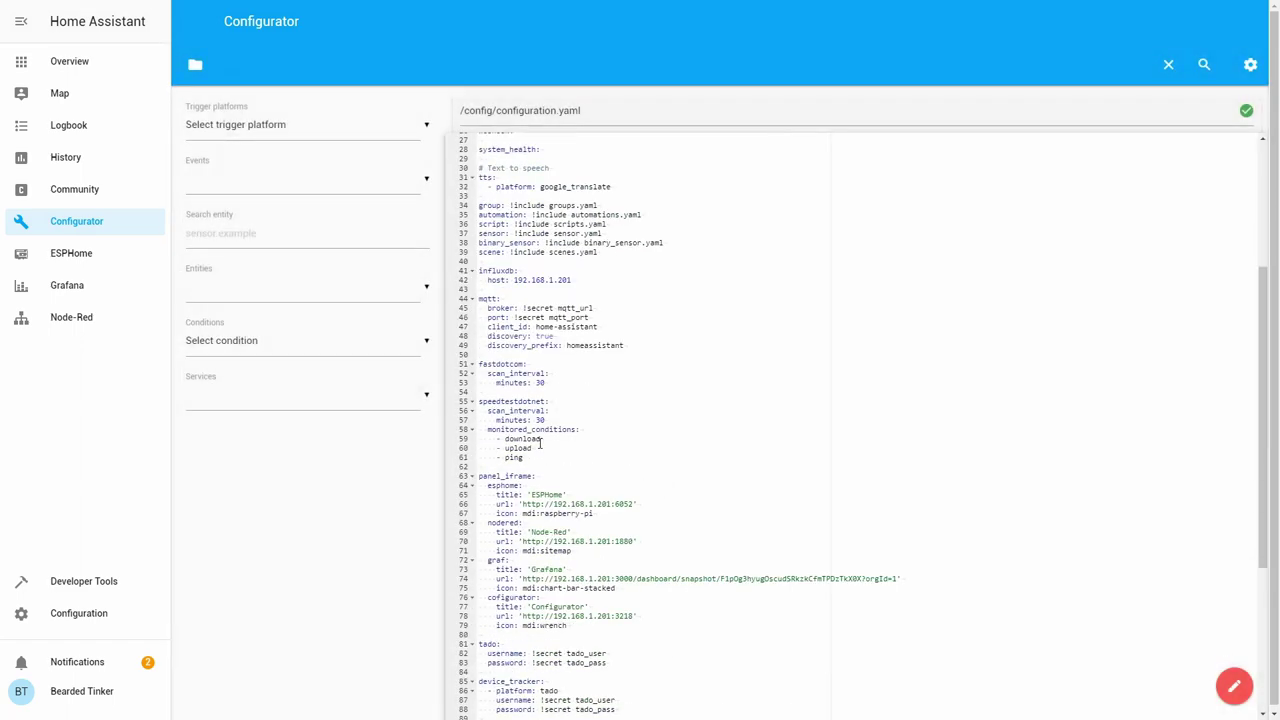
pyautogui.scroll(-4, 540, 443)
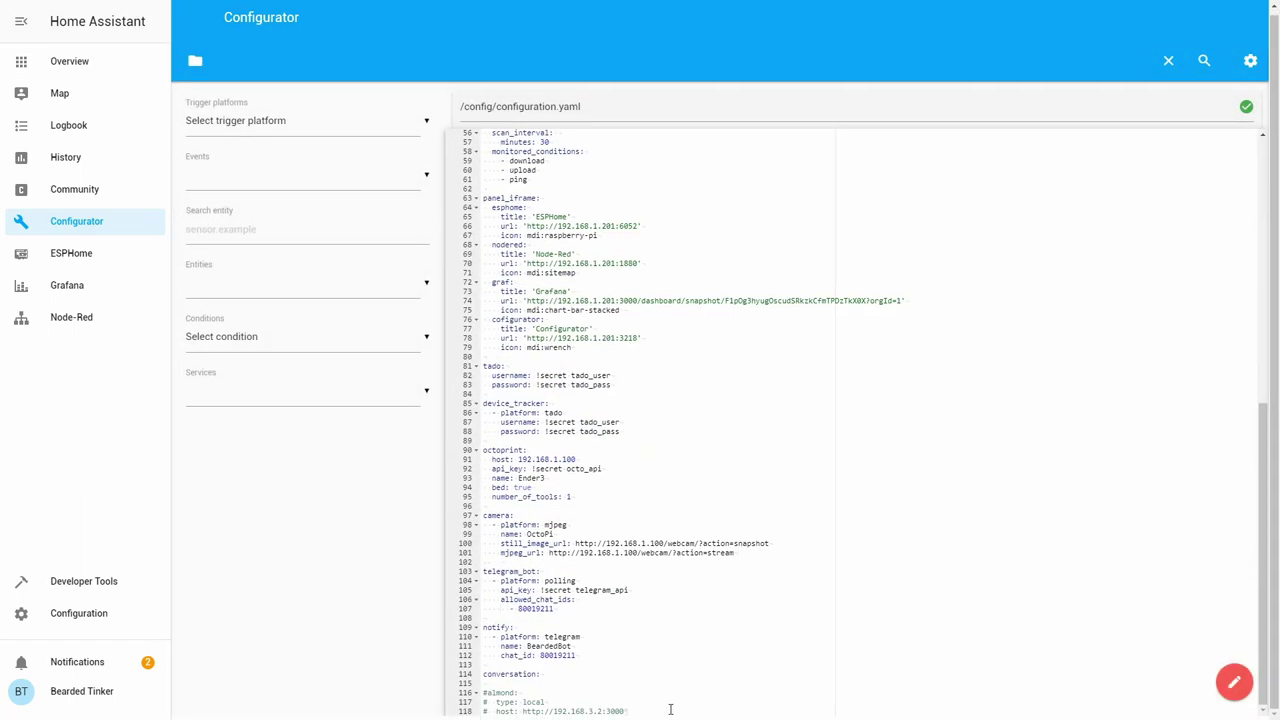
pyautogui.press('Return')
pyautogui.press('Return')
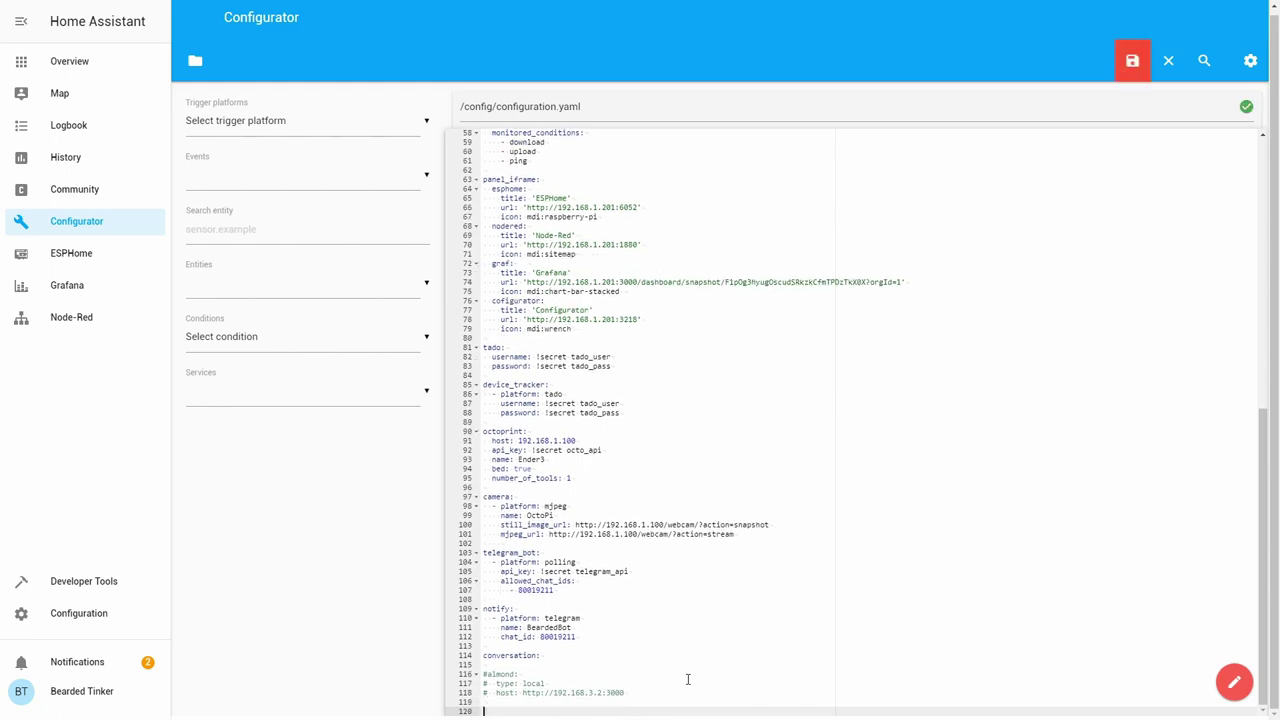
pyautogui.write('media_player:')
pyautogui.press('Return')
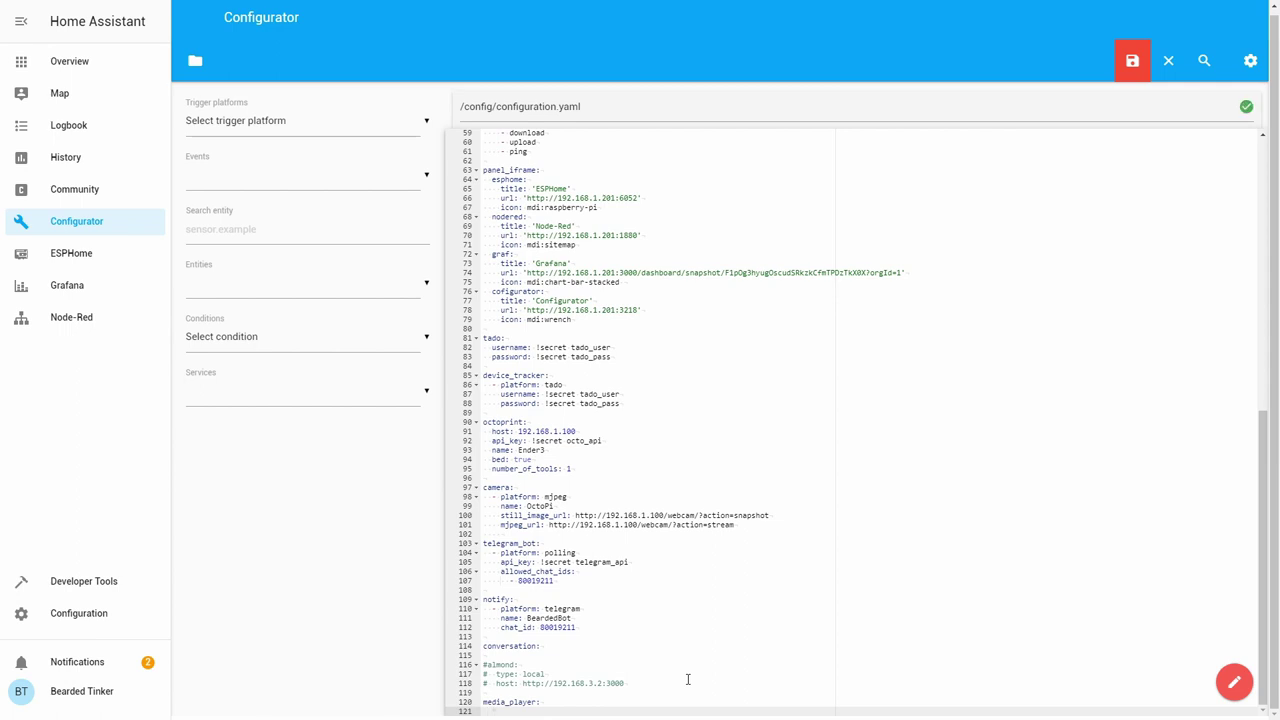
pyautogui.write('- platform: webostv')
pyautogui.press('Return')
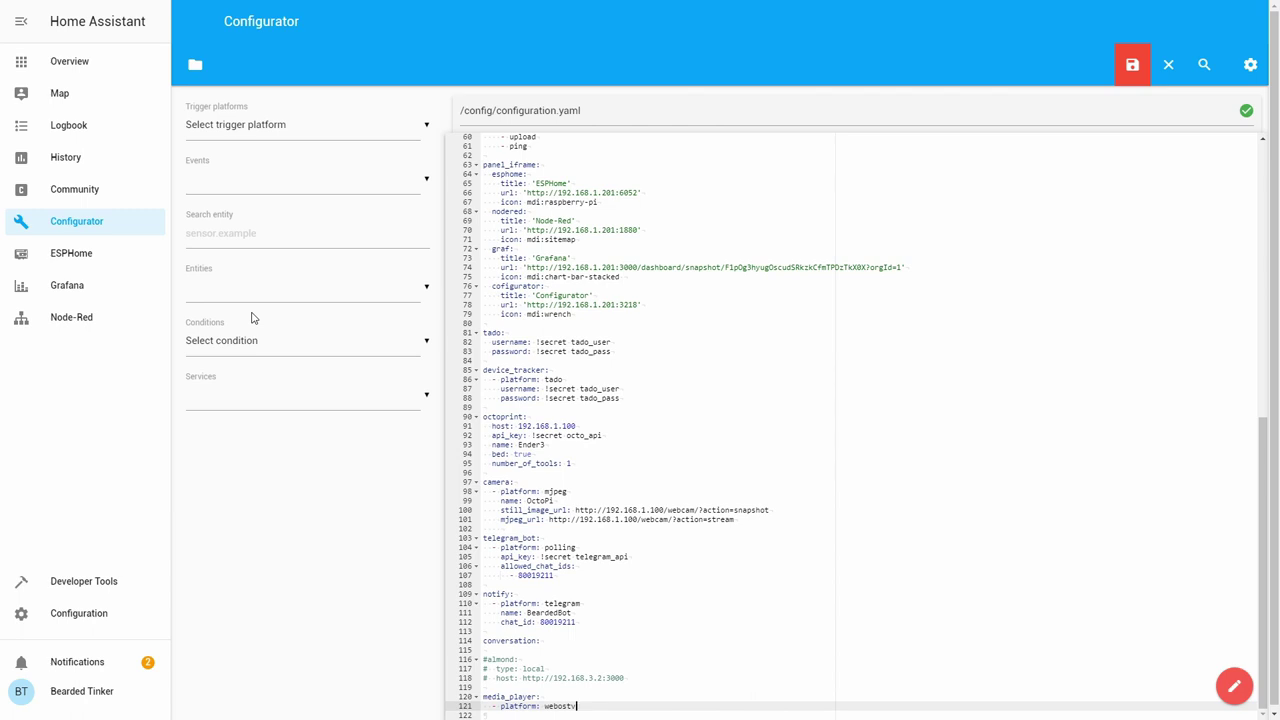
# - Give the webostv entry host 192.168.1.124, name LG TV, filename webostv.conf and timeout 5, and save the file
pyautogui.press('Return')
pyautogui.write('host')
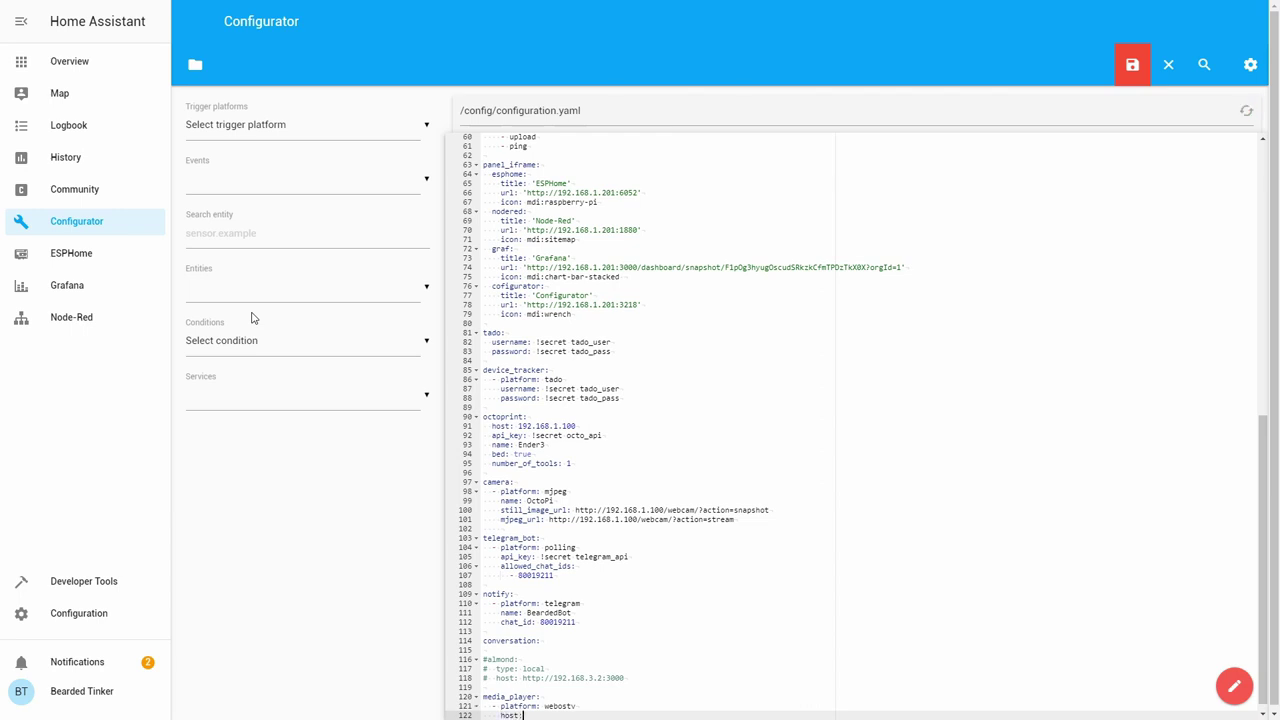
pyautogui.write(': 192.168.1.124')
pyautogui.press('Return')
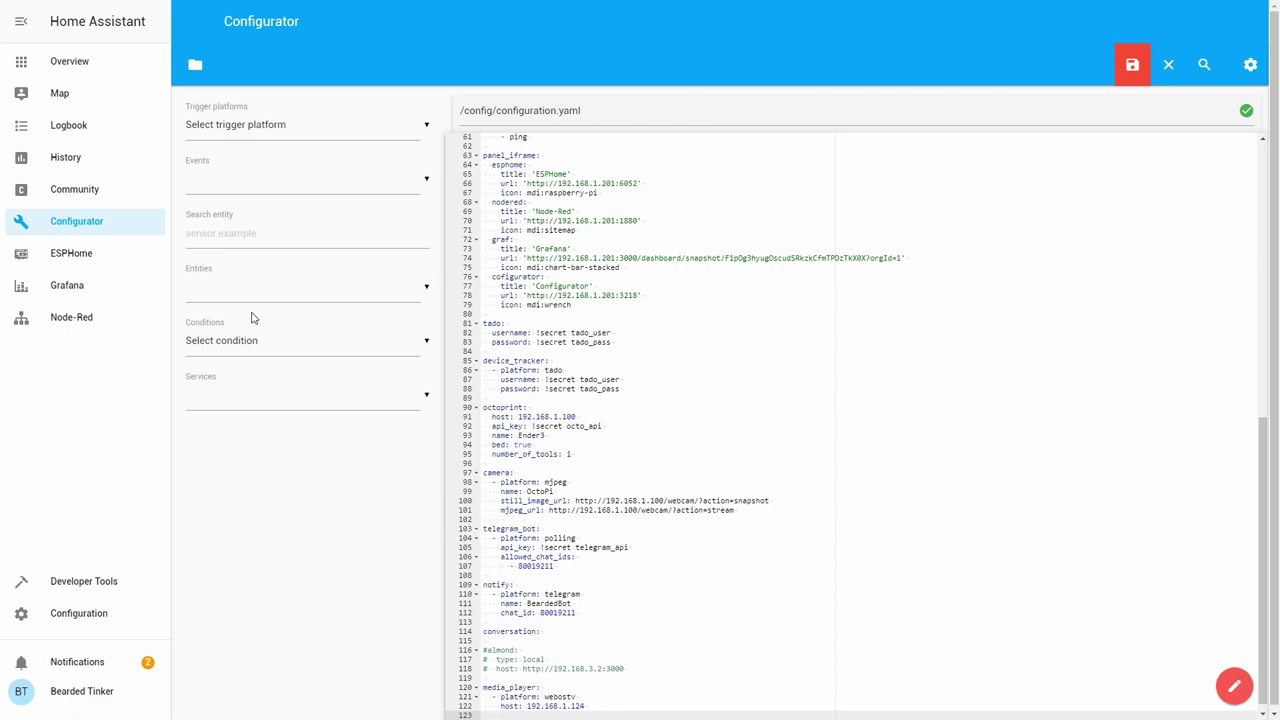
pyautogui.write('name: LG TV')
pyautogui.press('Return')
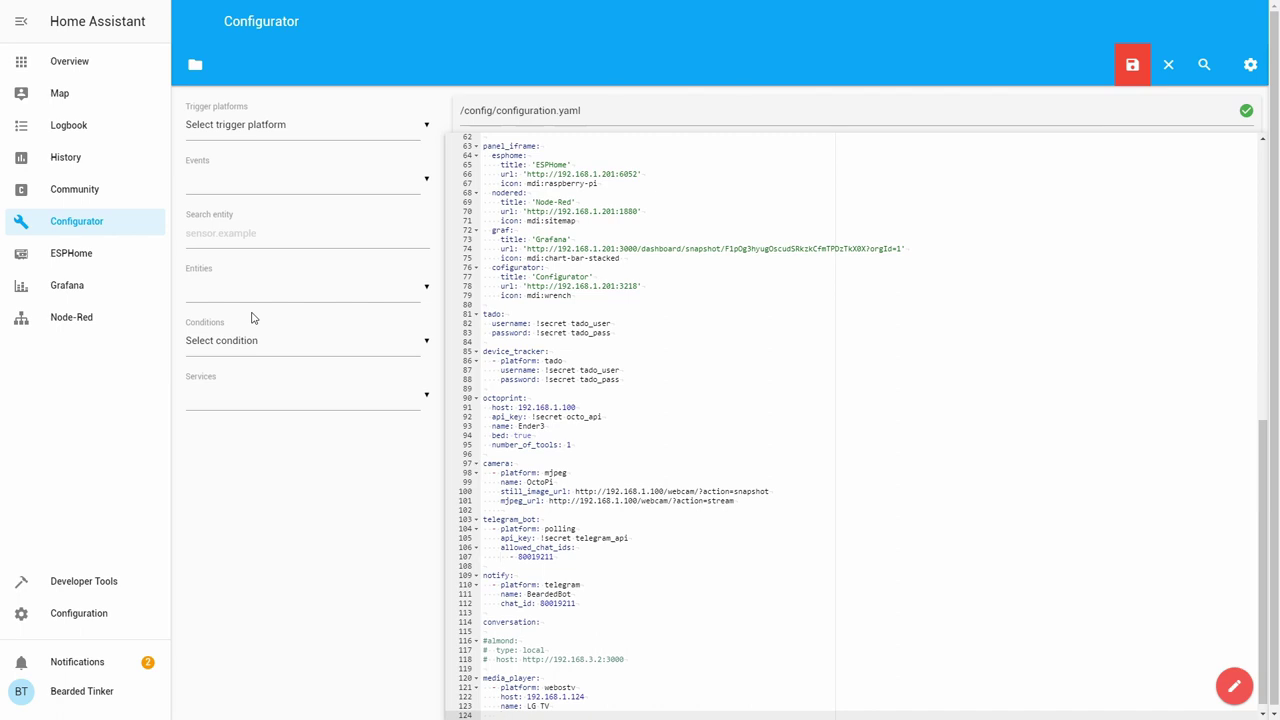
pyautogui.write('filename: webostv.conf')
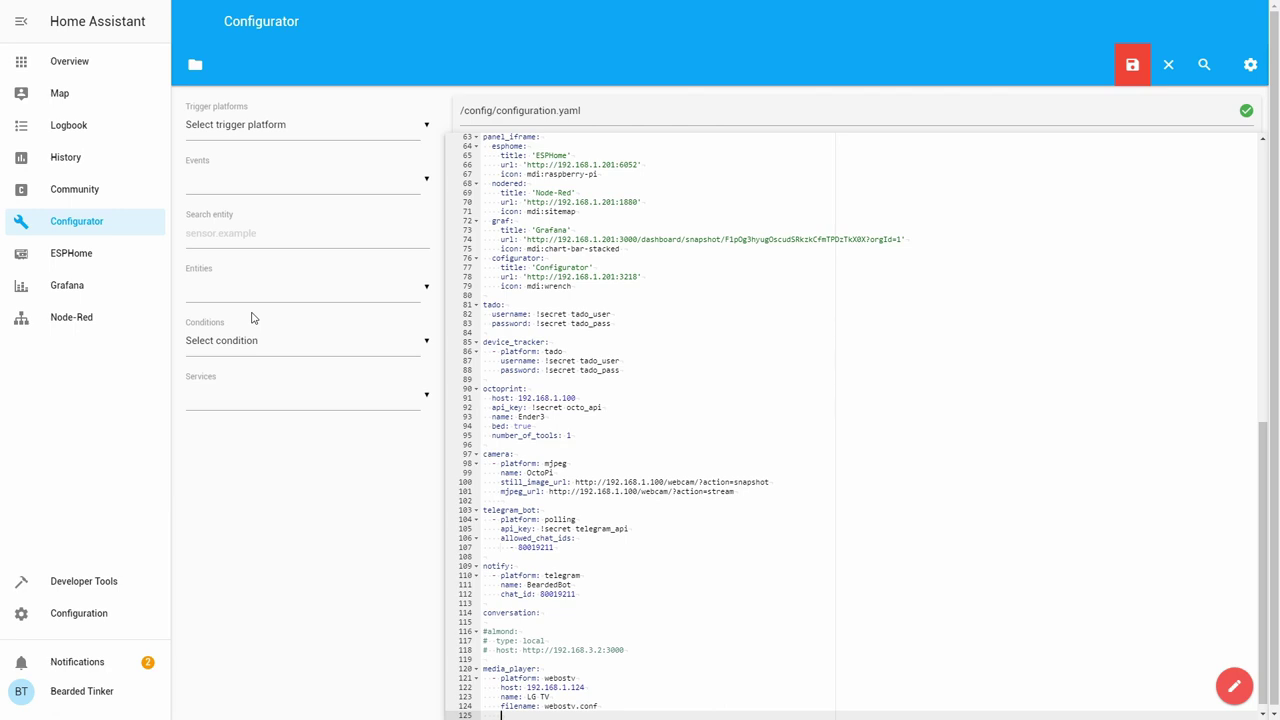
pyautogui.write('timeout: 5')
pyautogui.click(1132, 64)
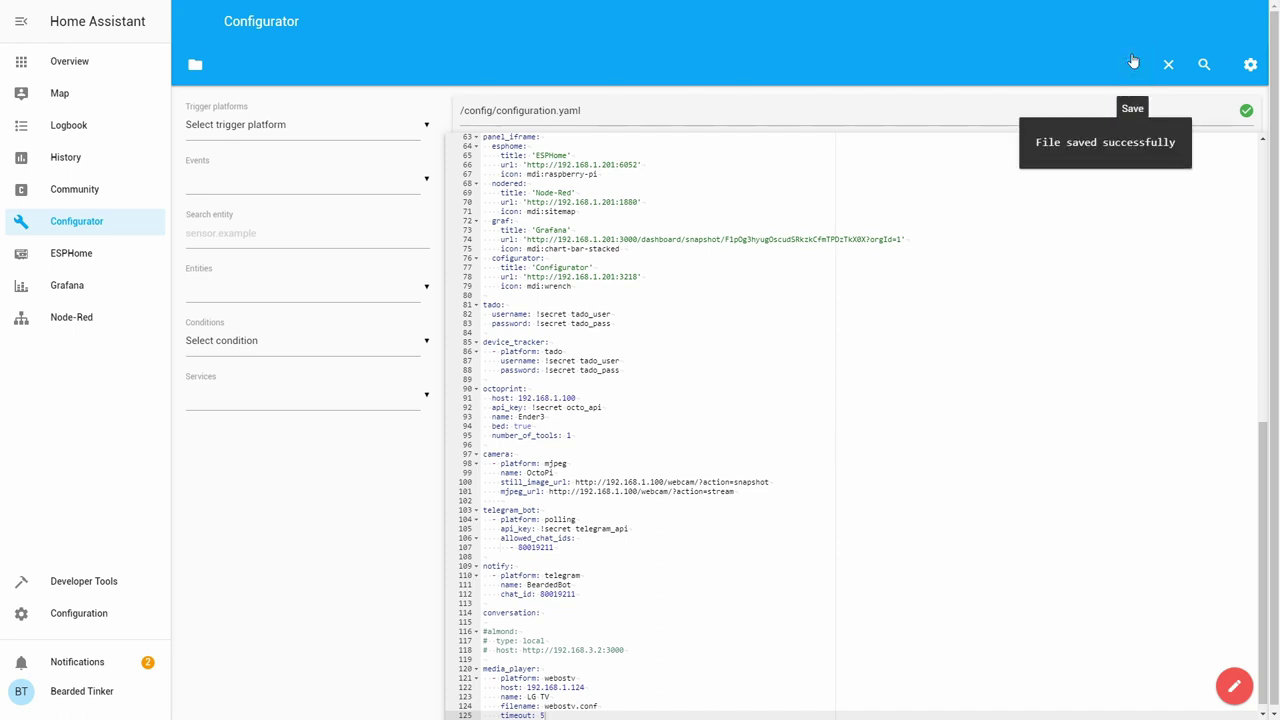
# - Validate the configuration in Server Controls and restart the Home Assistant server
pyautogui.click(95, 612)
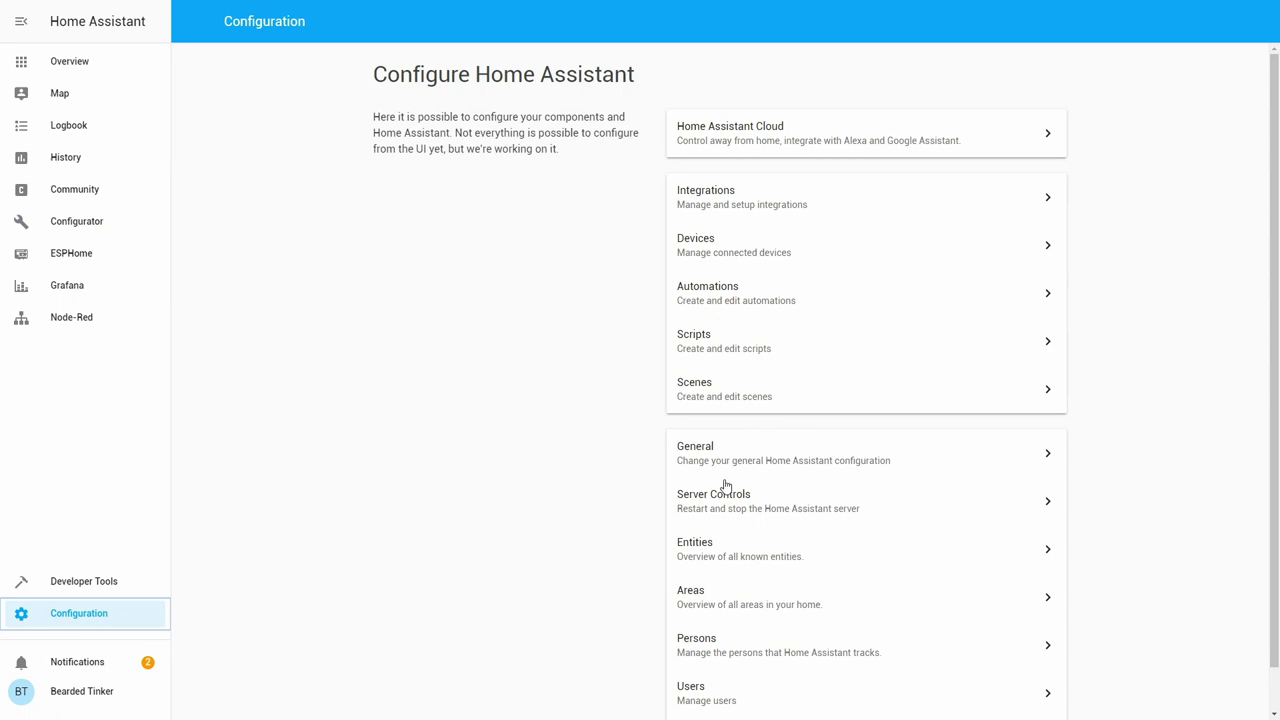
pyautogui.click(728, 494)
pyautogui.click(870, 226)
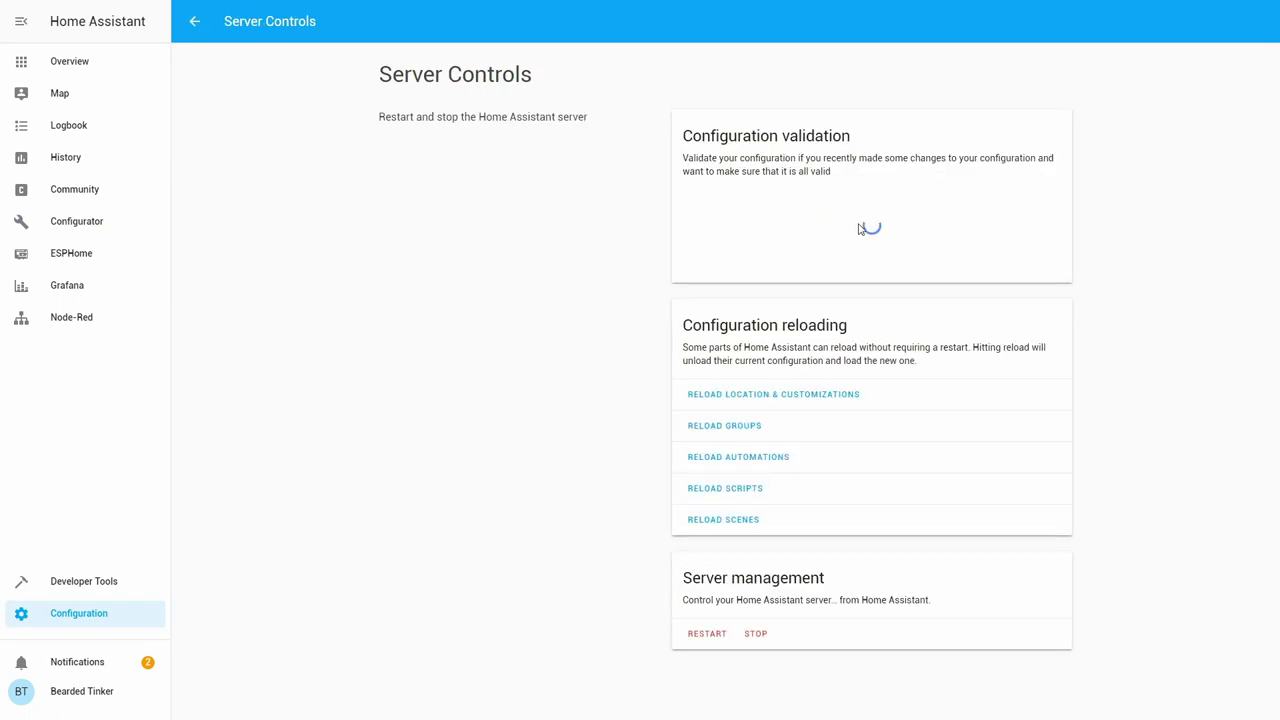
pyautogui.click(710, 638)
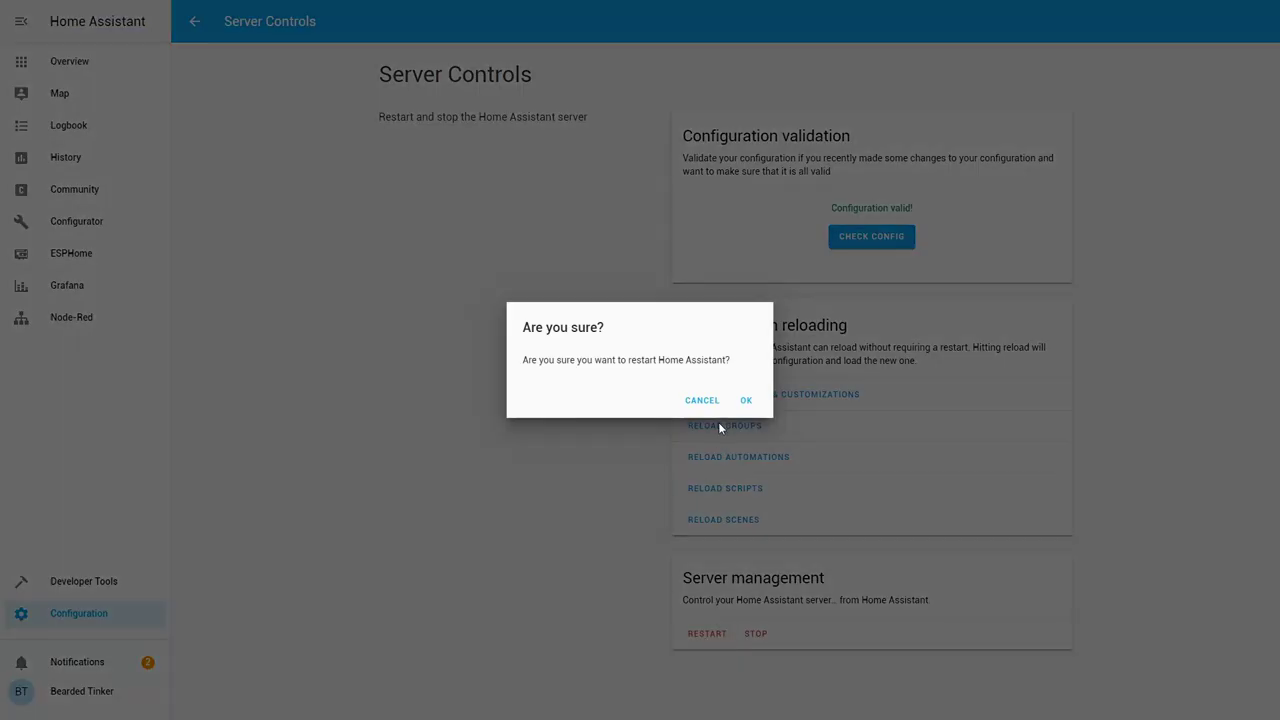
pyautogui.click(746, 401)
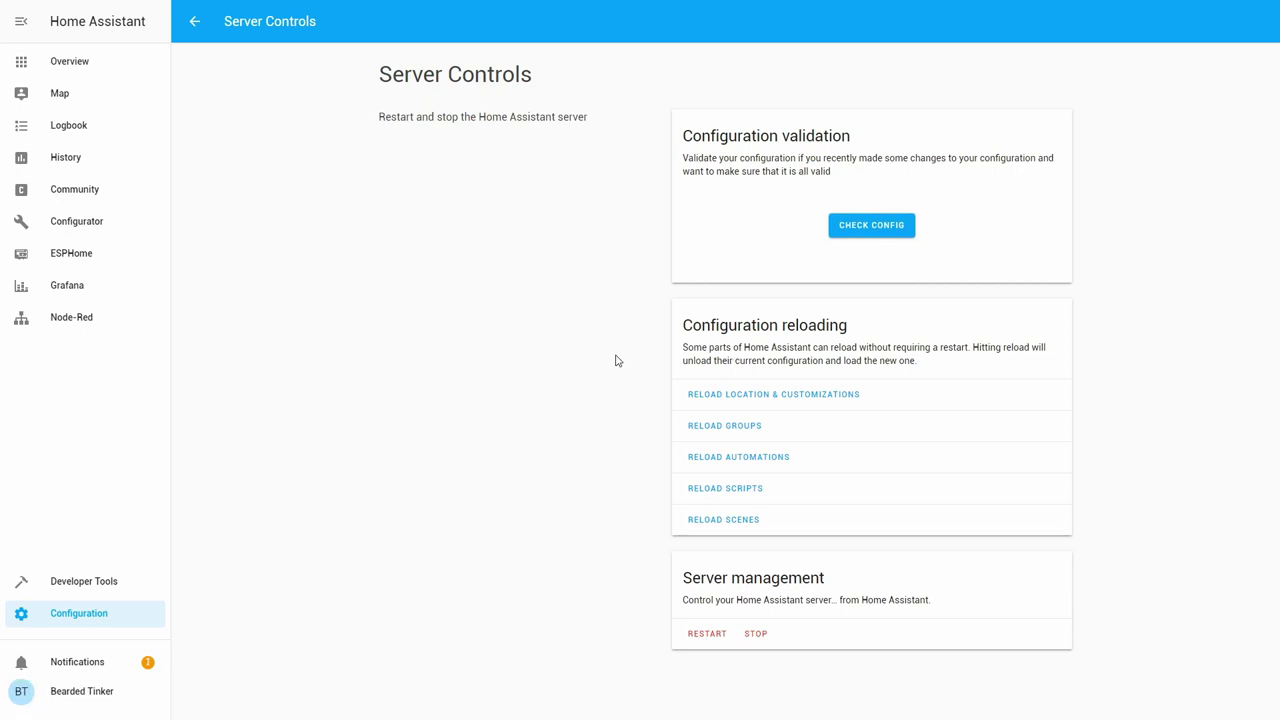
# - Send the LG TV pairing request from the notifications, accept it on the TV, and return to the Overview dashboard
pyautogui.click(91, 666)
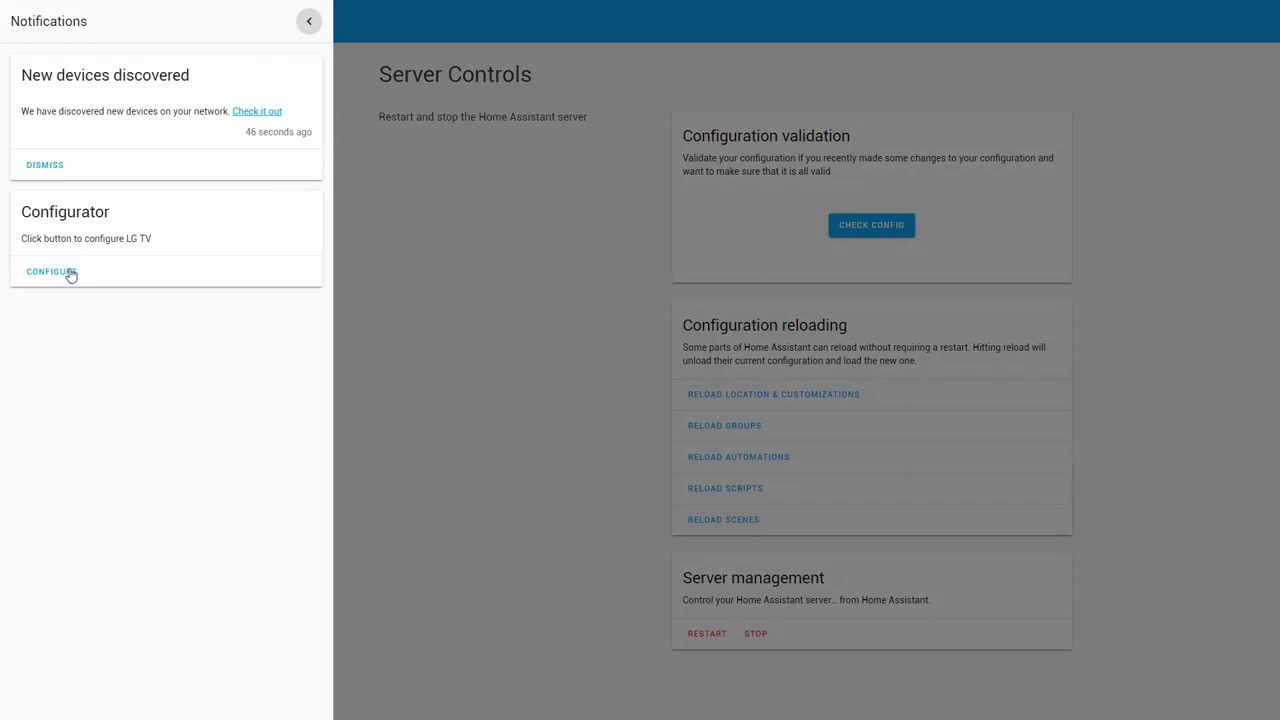
pyautogui.click(64, 272)
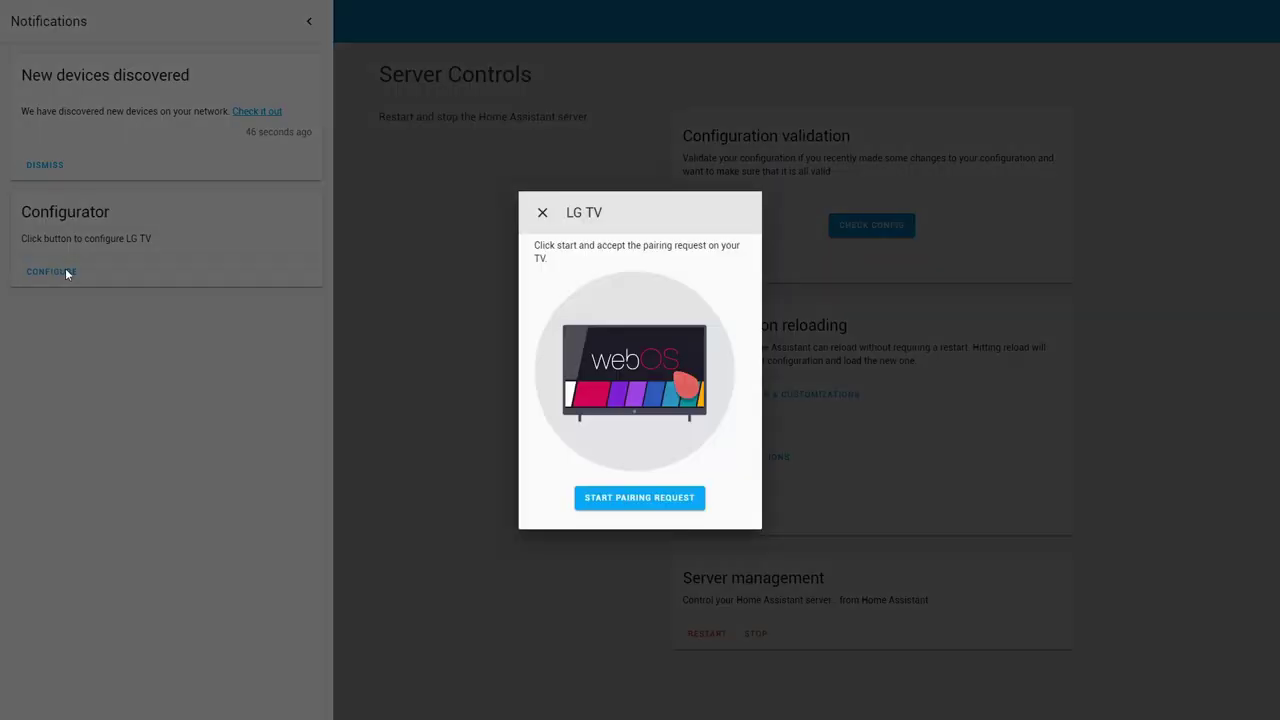
pyautogui.click(643, 499)
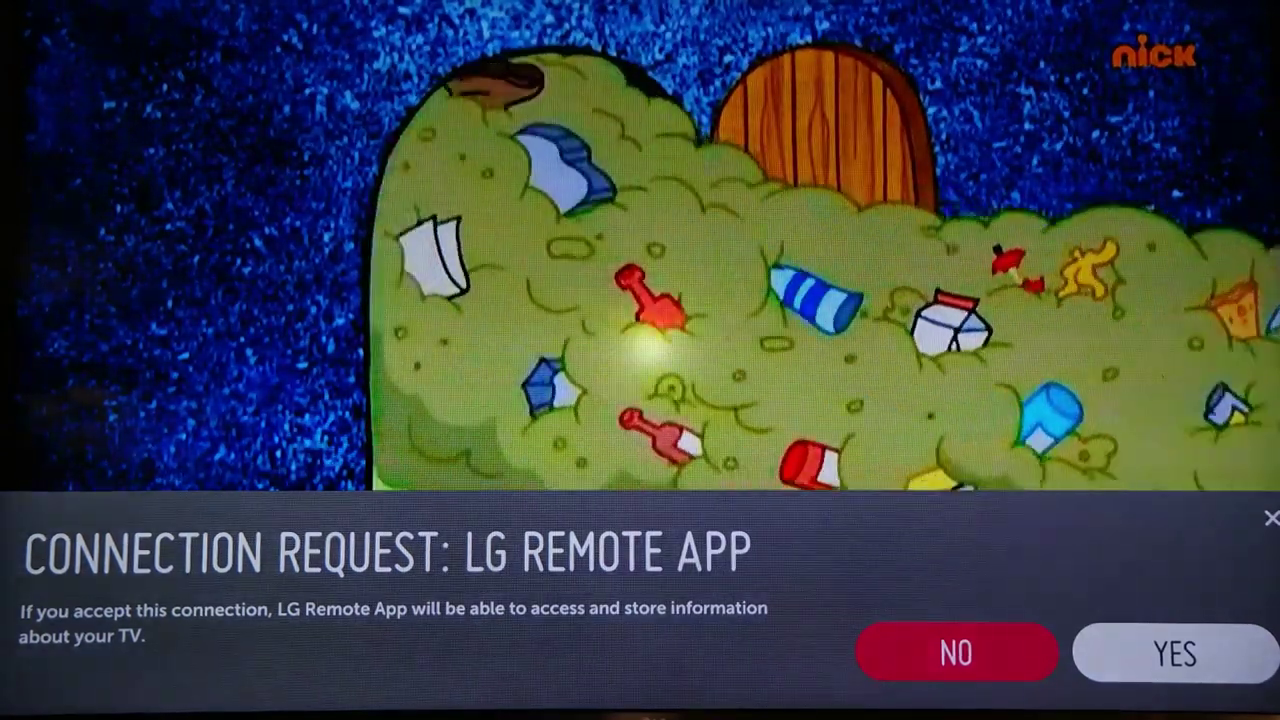
pyautogui.press('Right')
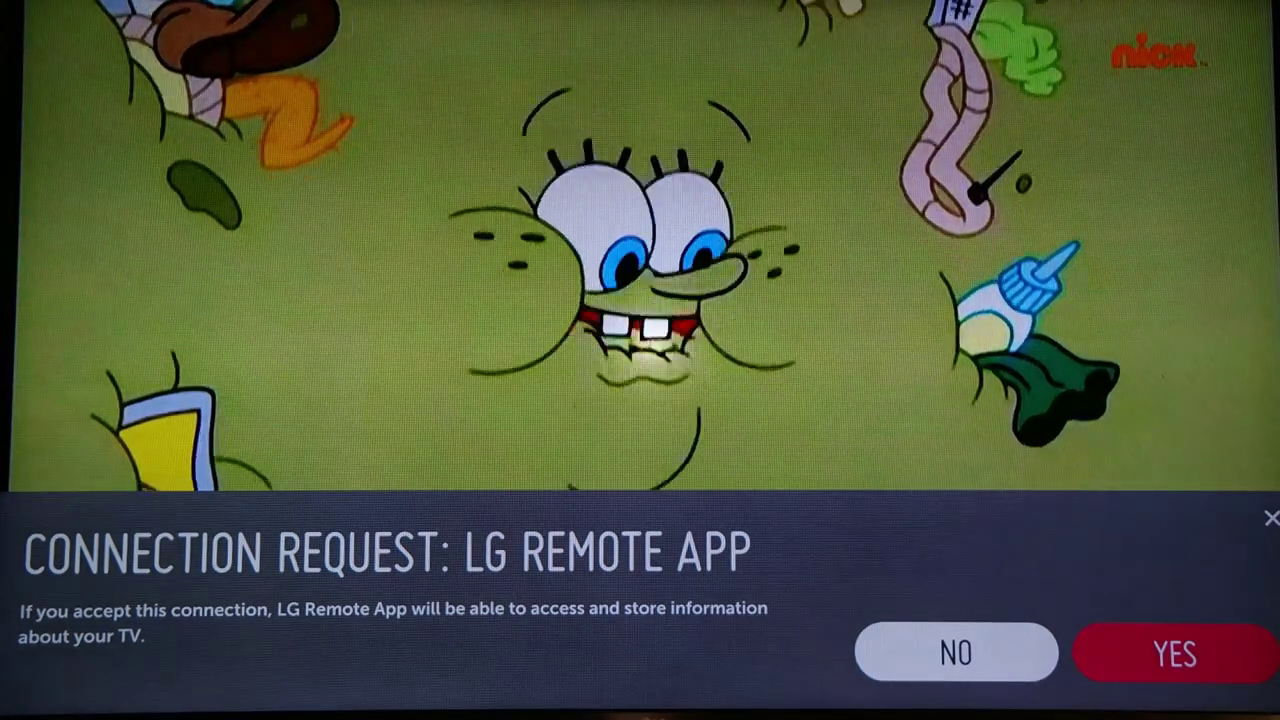
pyautogui.press('Return')
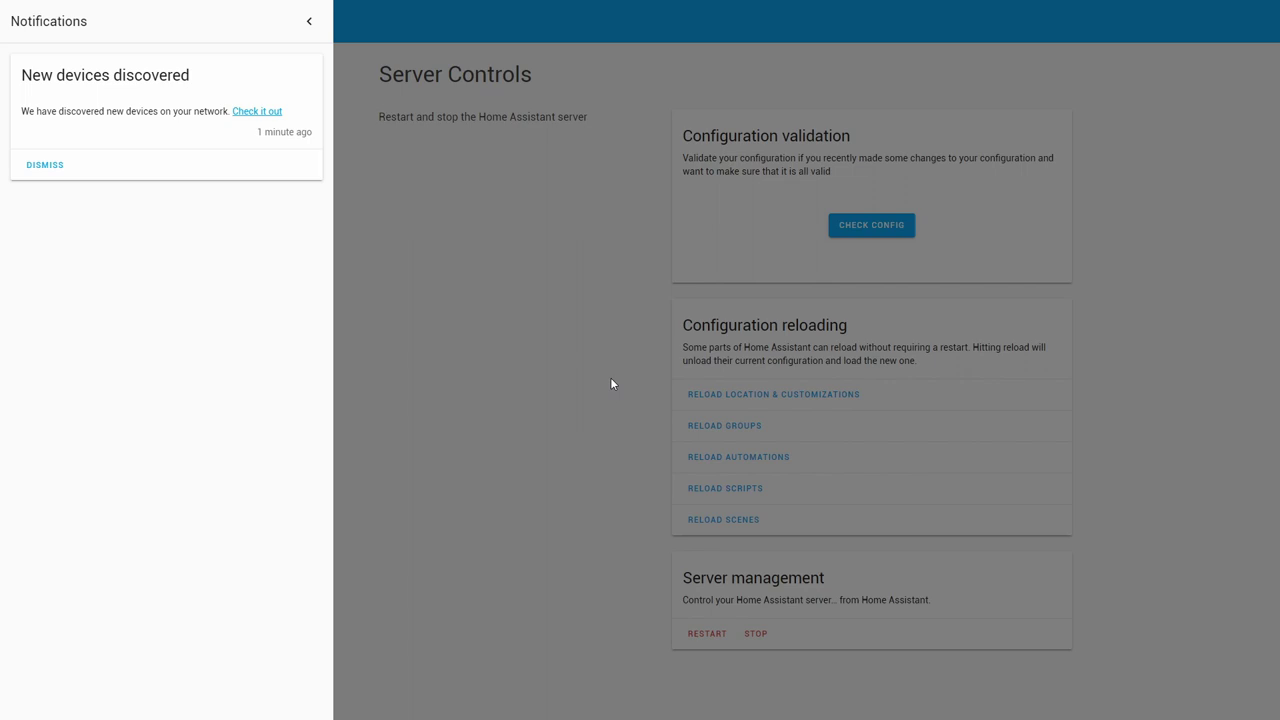
pyautogui.click(612, 384)
pyautogui.click(69, 61)
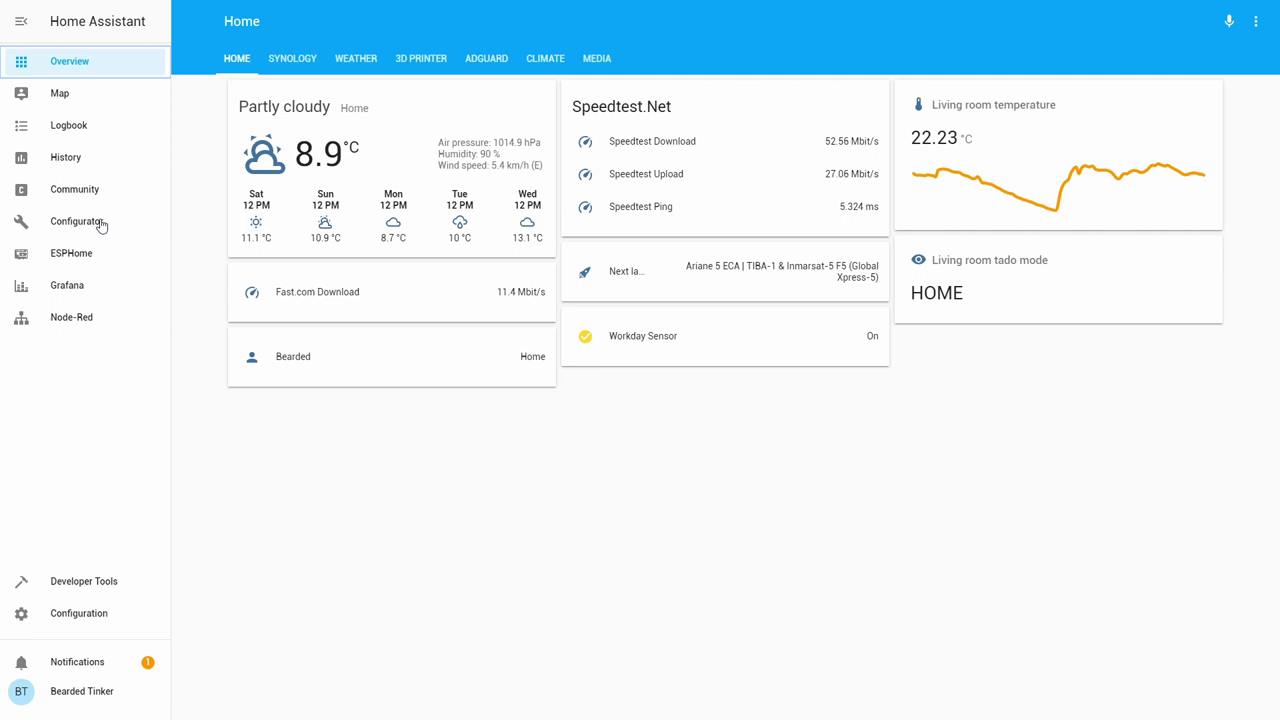
# - Add a turn_on_action to the webostv entry in configuration.yaml that calls the service persistant_notification.create
pyautogui.click(101, 226)
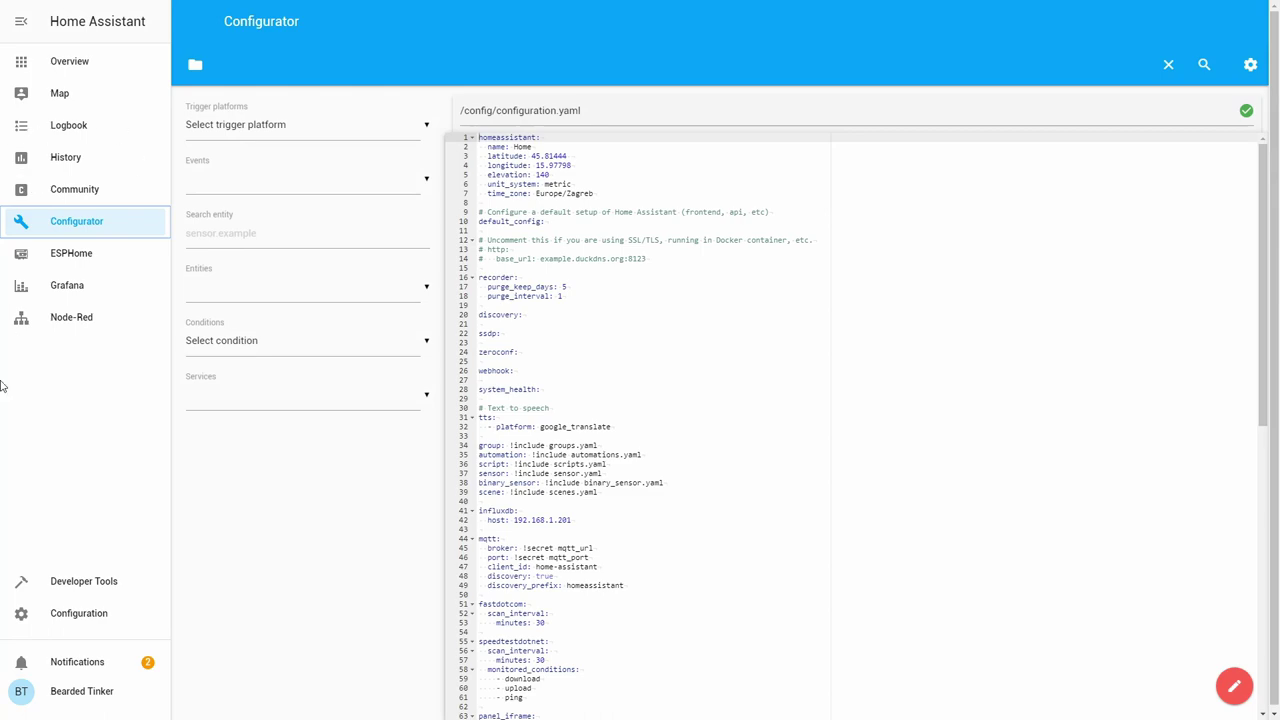
pyautogui.scroll(-6, 743, 594)
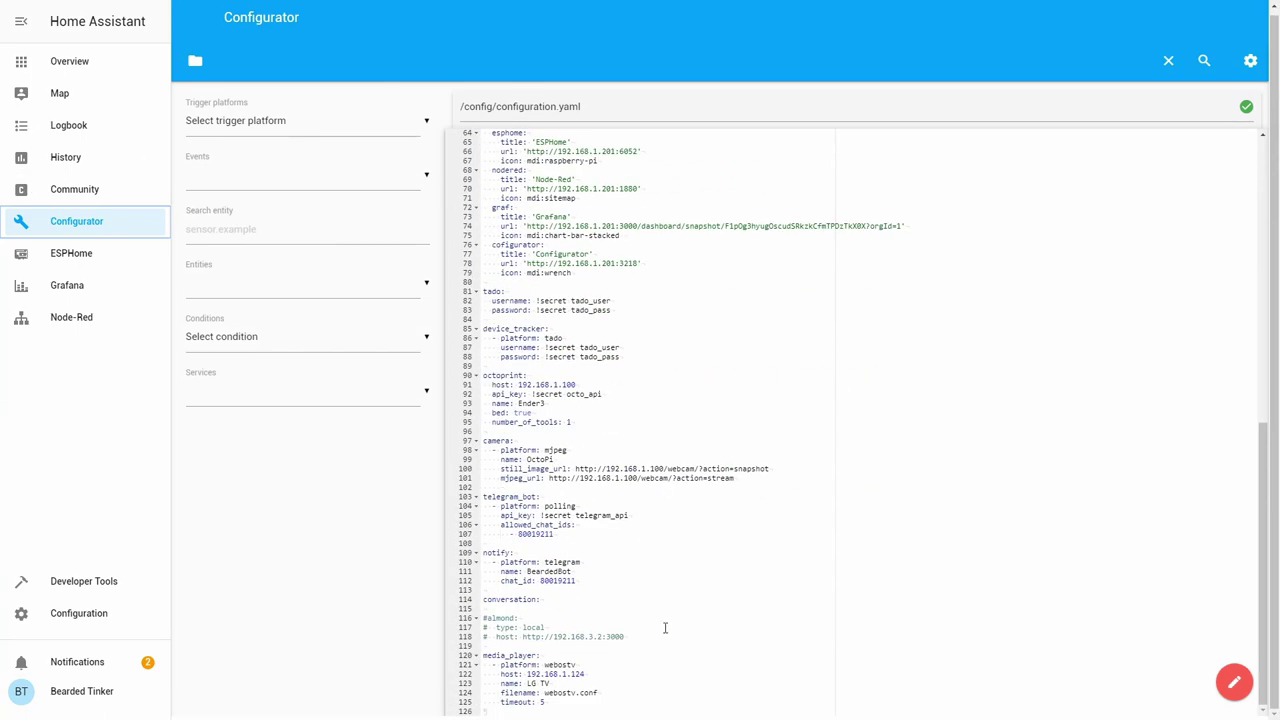
pyautogui.click(558, 702)
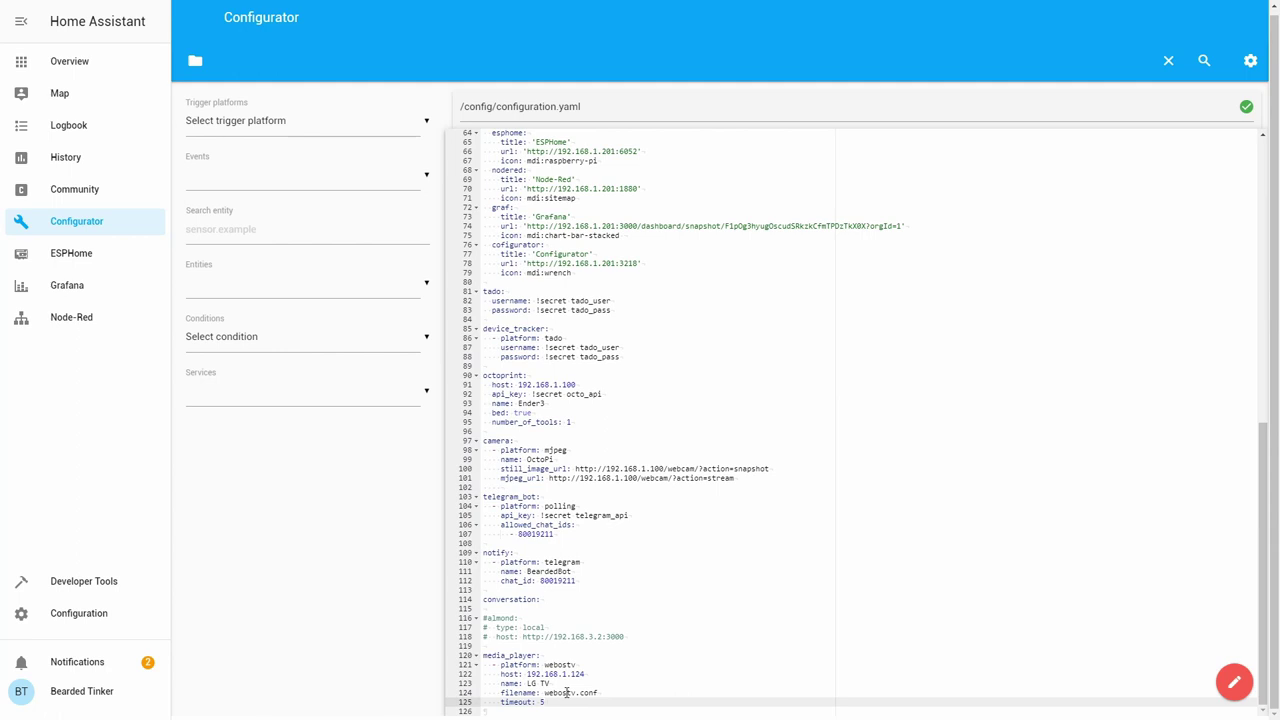
pyautogui.press('Return')
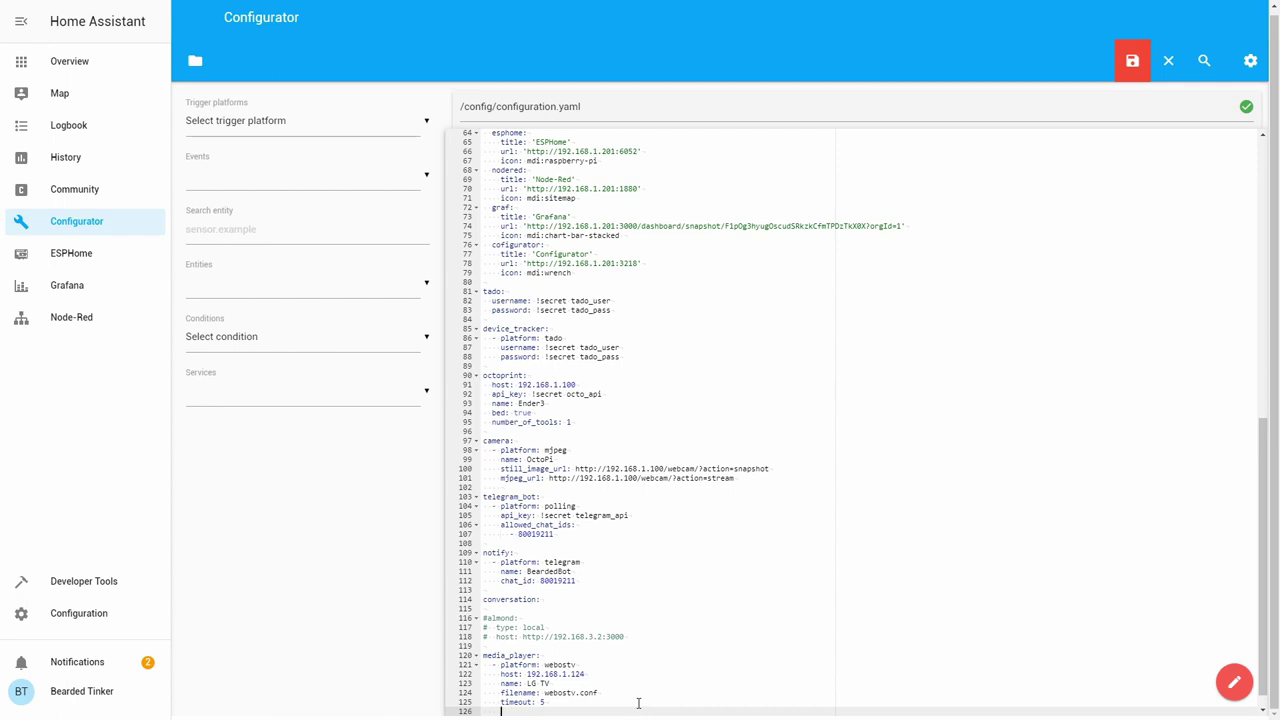
pyautogui.write('turn_on_action:')
pyautogui.press('Return')
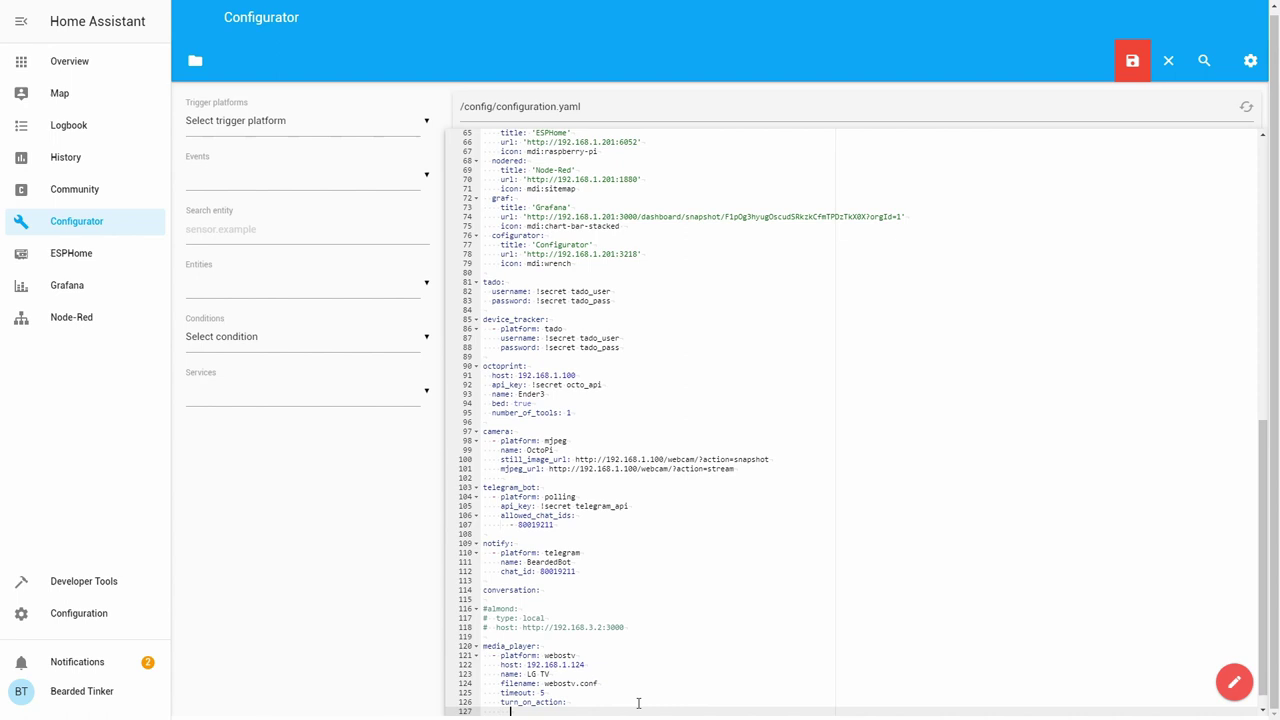
pyautogui.write('service: persistent_notificatio')
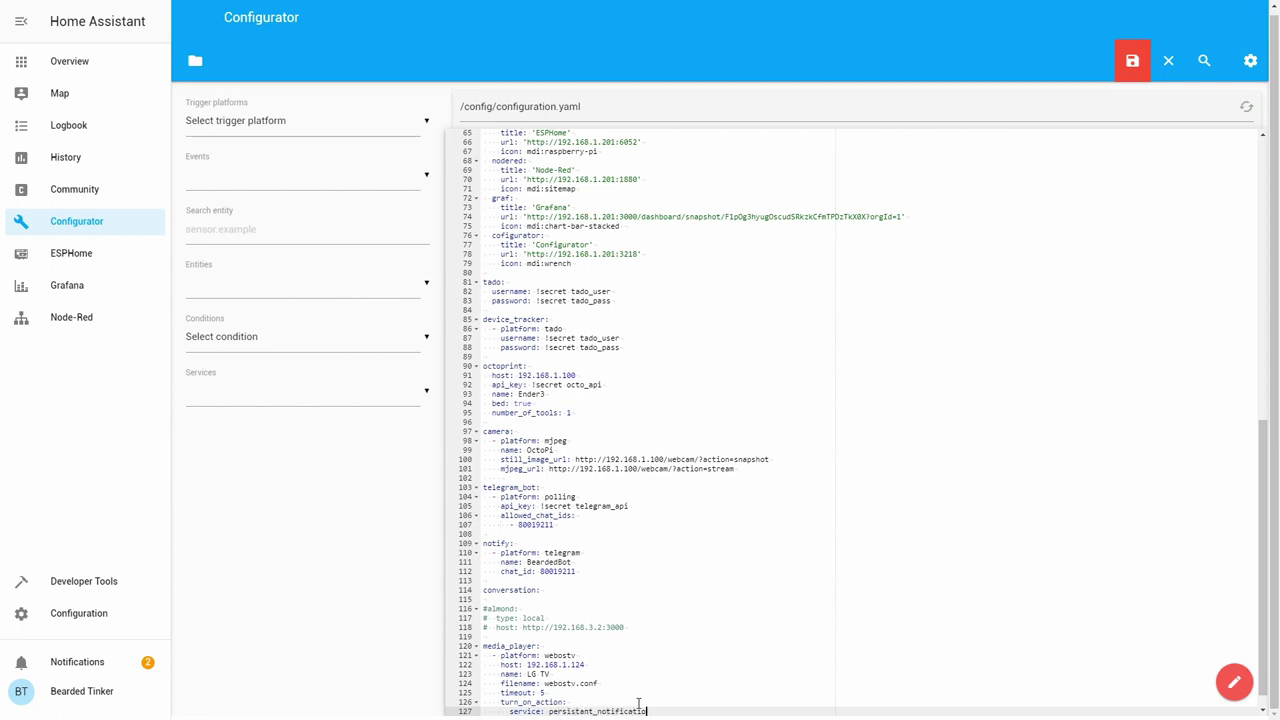
pyautogui.write('n.create')
pyautogui.press('Return')
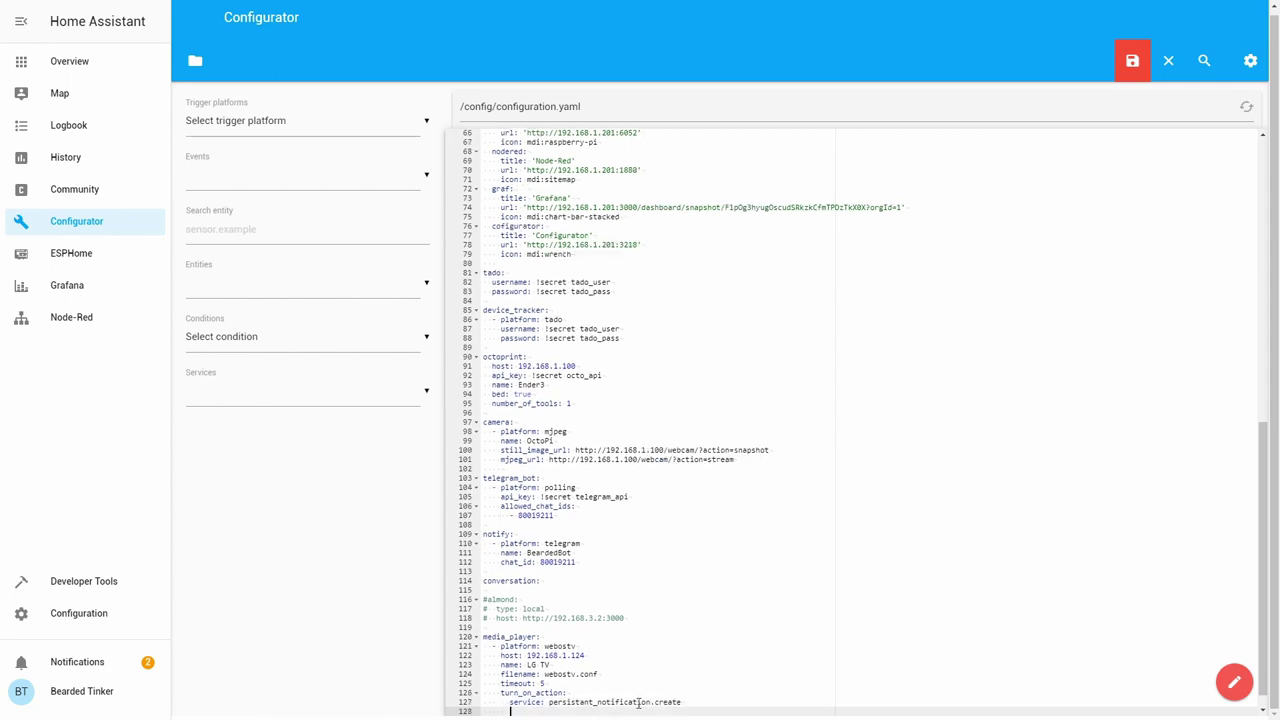
# - Add a data block to the turn_on_action with the message "Turn on action"
pyautogui.write('data:')
pyautogui.press('Return')
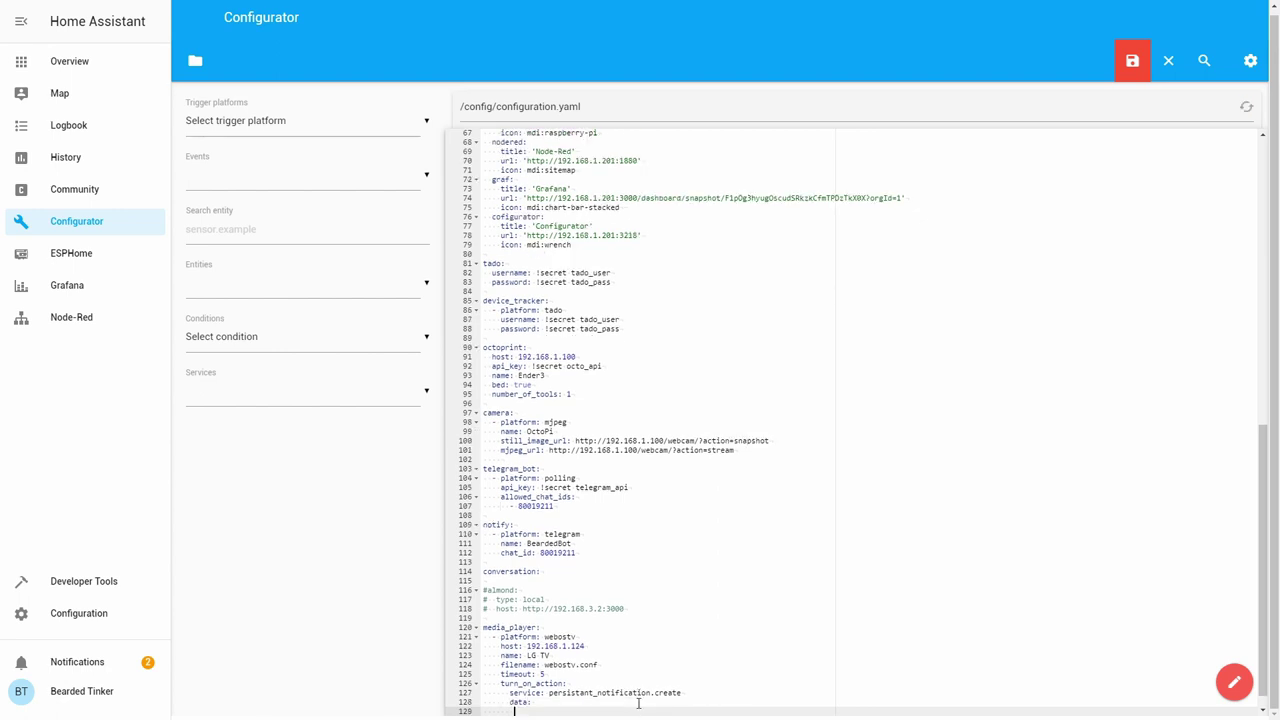
pyautogui.write('message')
pyautogui.press('BackSpace')
pyautogui.write(': "Turno')
pyautogui.press('BackSpace')
pyautogui.write('on action"')
pyautogui.press('Return')
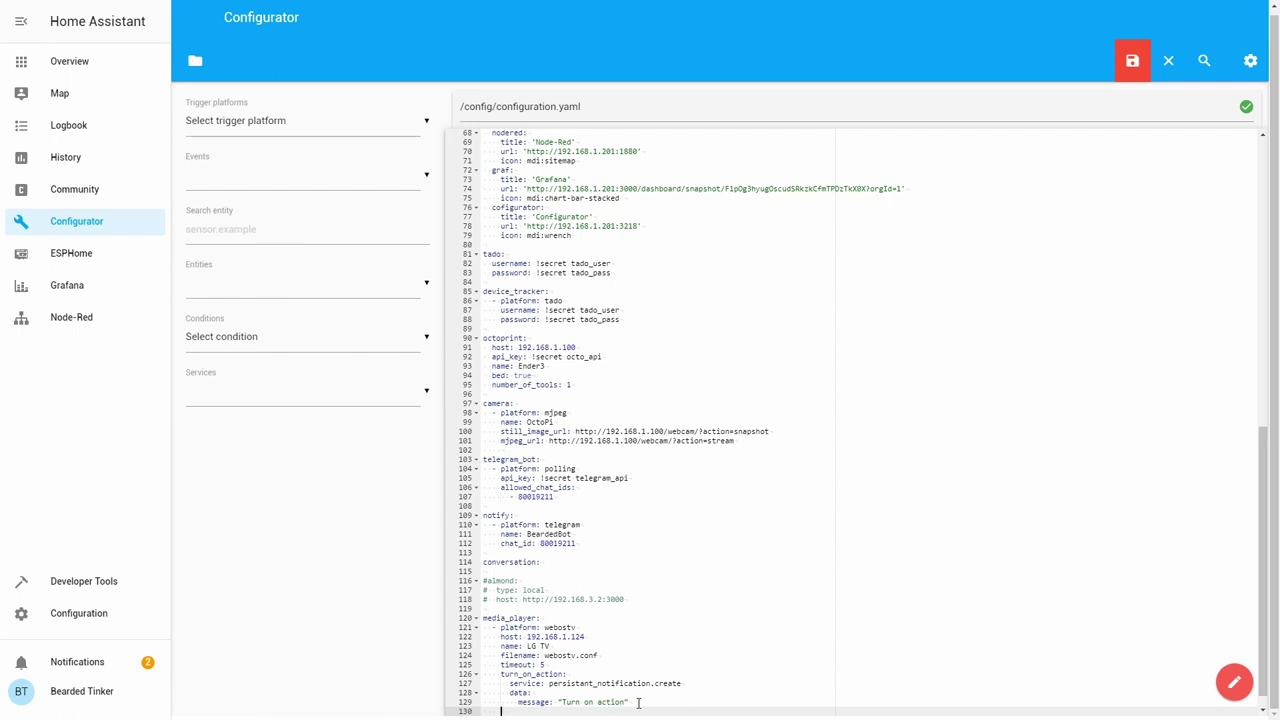
# - Add a customize block containing a sources key to the webostv media player entry
pyautogui.write('customize:')
pyautogui.press('Return')
pyautogui.write('sou')
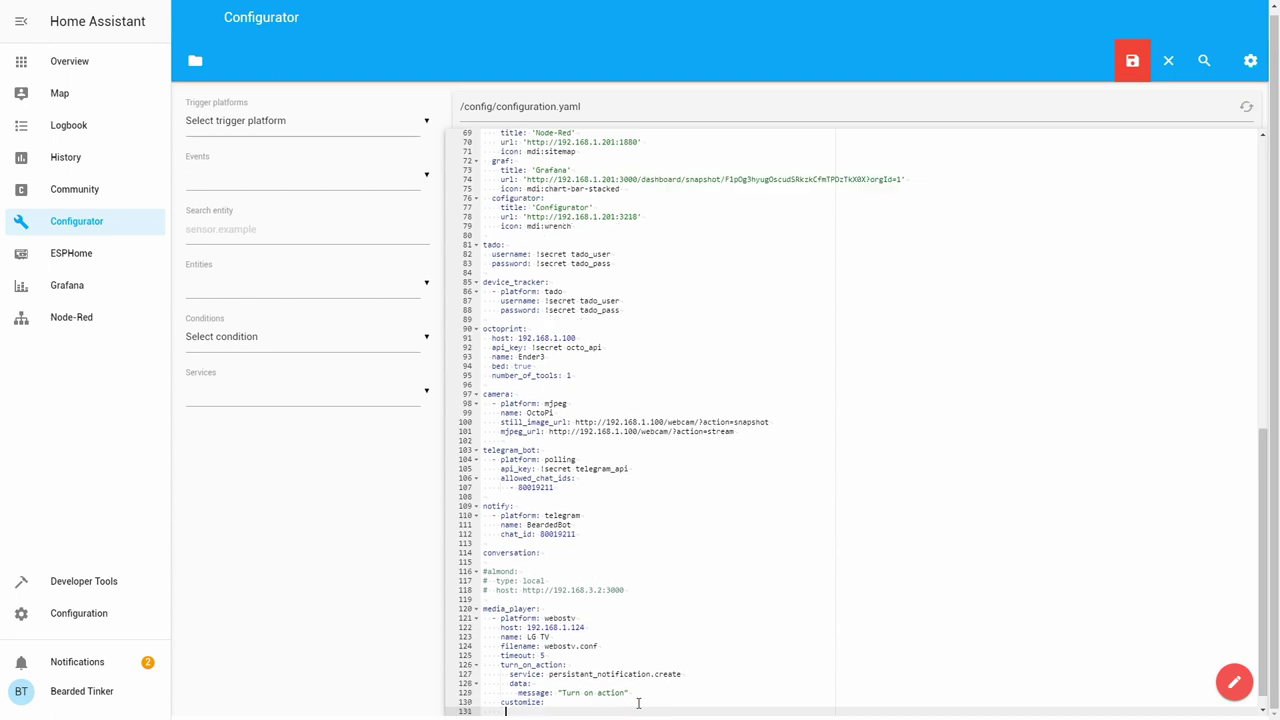
pyautogui.write('rces:')
pyautogui.press('Return')
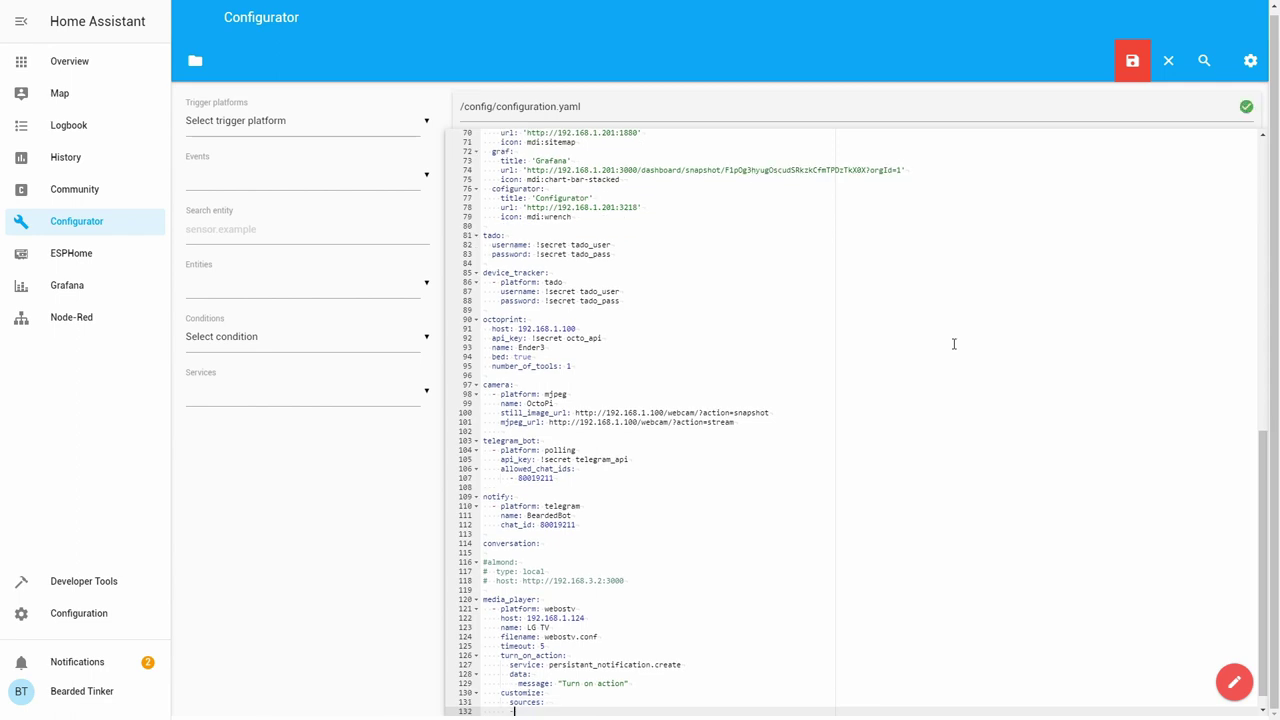
# - List LiveTV, SmartShare, PS4 and Netflix as sources of the webostv media player, and save configuration.yaml
pyautogui.press('BackSpace')
pyautogui.write('-')
pyautogui.write('LiveTV')
pyautogui.press('Return')
pyautogui.write('- ')
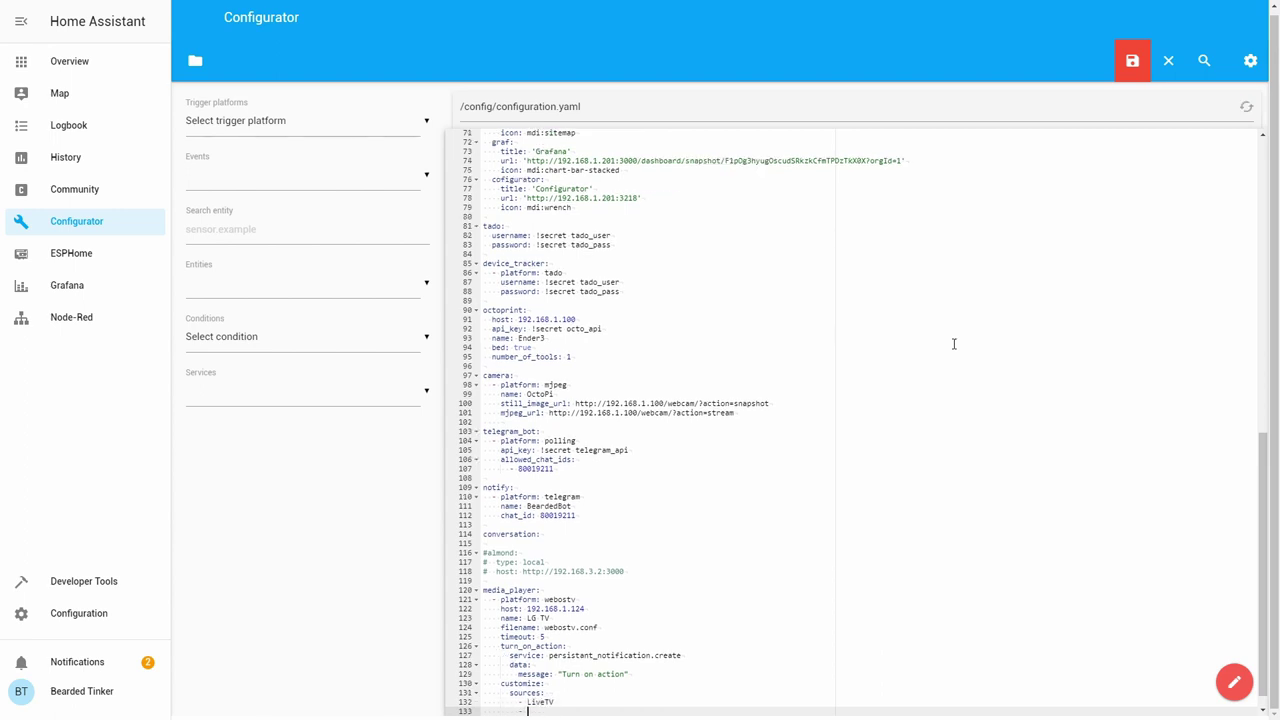
pyautogui.write('SmartShare')
pyautogui.press('Return')
pyautogui.write('- ')
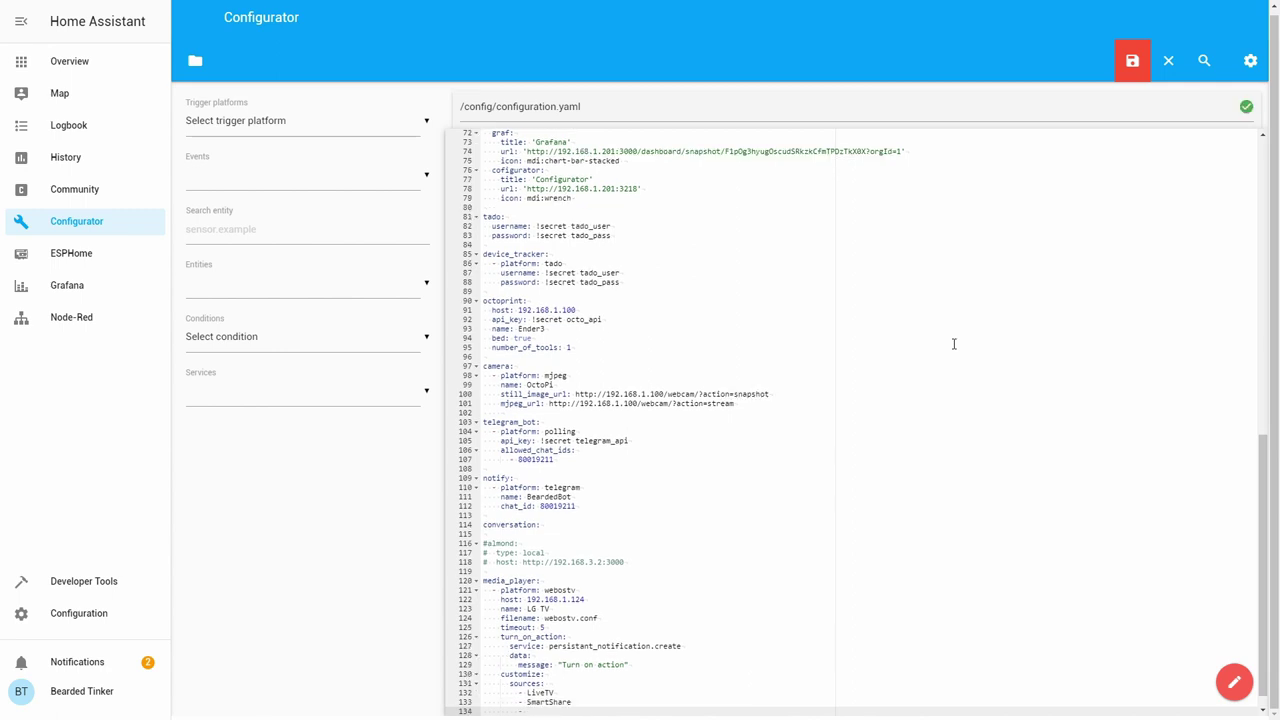
pyautogui.write('PS4')
pyautogui.press('Return')
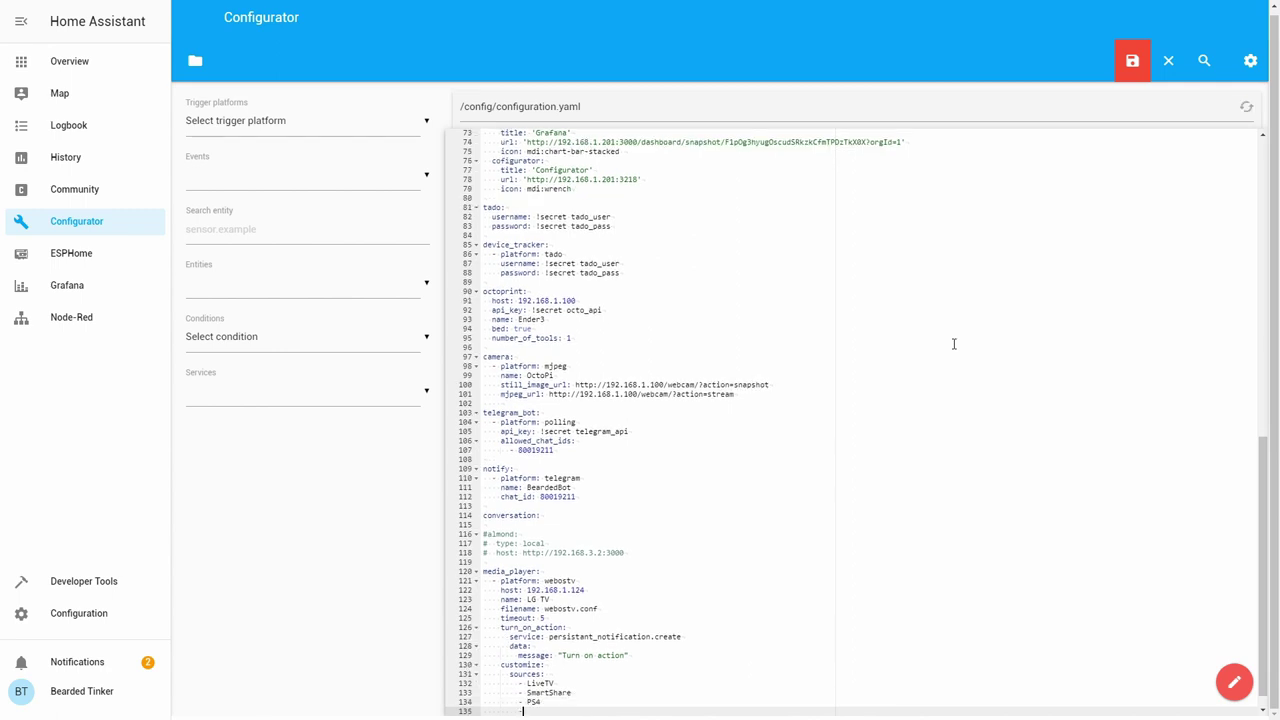
pyautogui.write('- Netflix')
pyautogui.click(1134, 62)
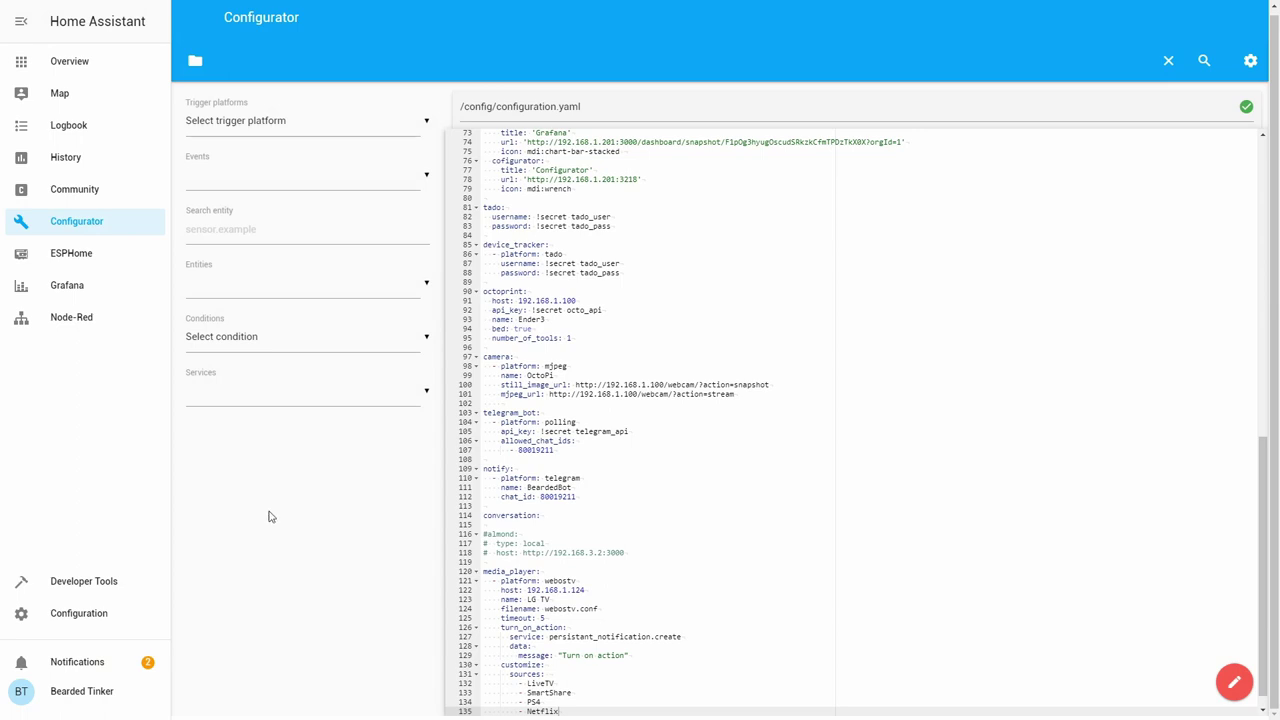
# - Search the entity states for "media" and examine the source_list attribute of media_player.lg_tv
pyautogui.click(83, 583)
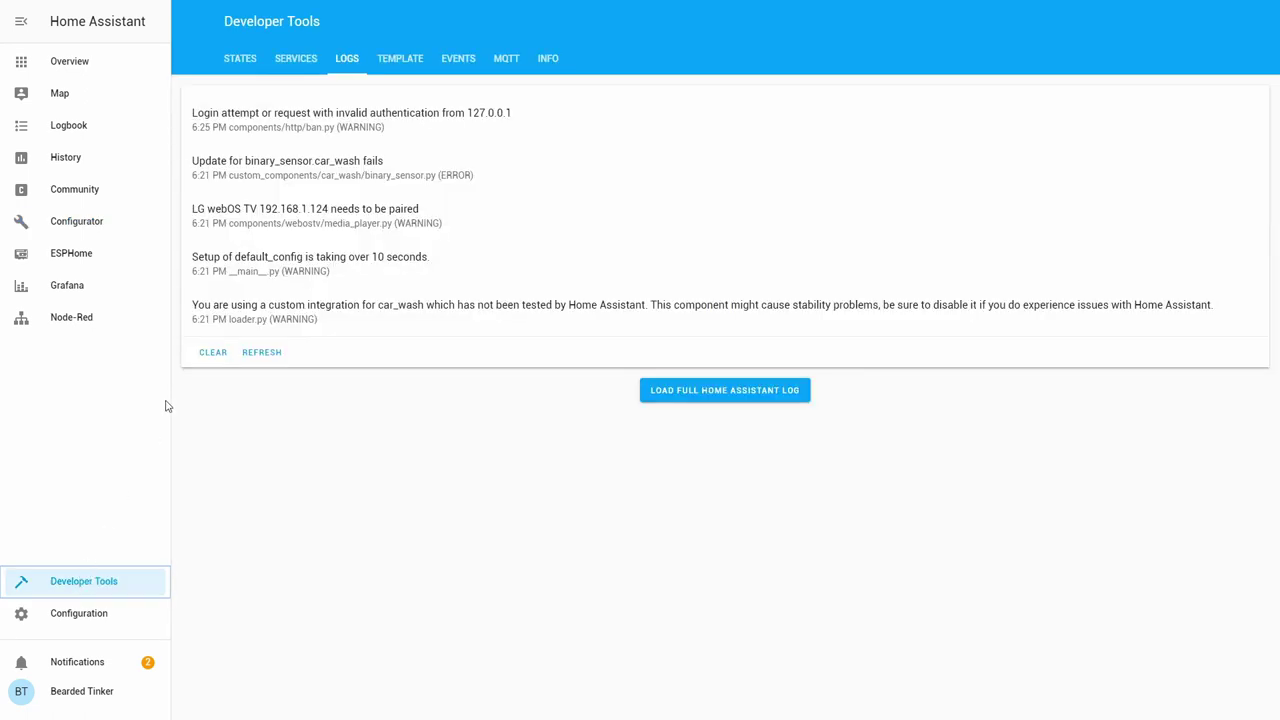
pyautogui.click(248, 63)
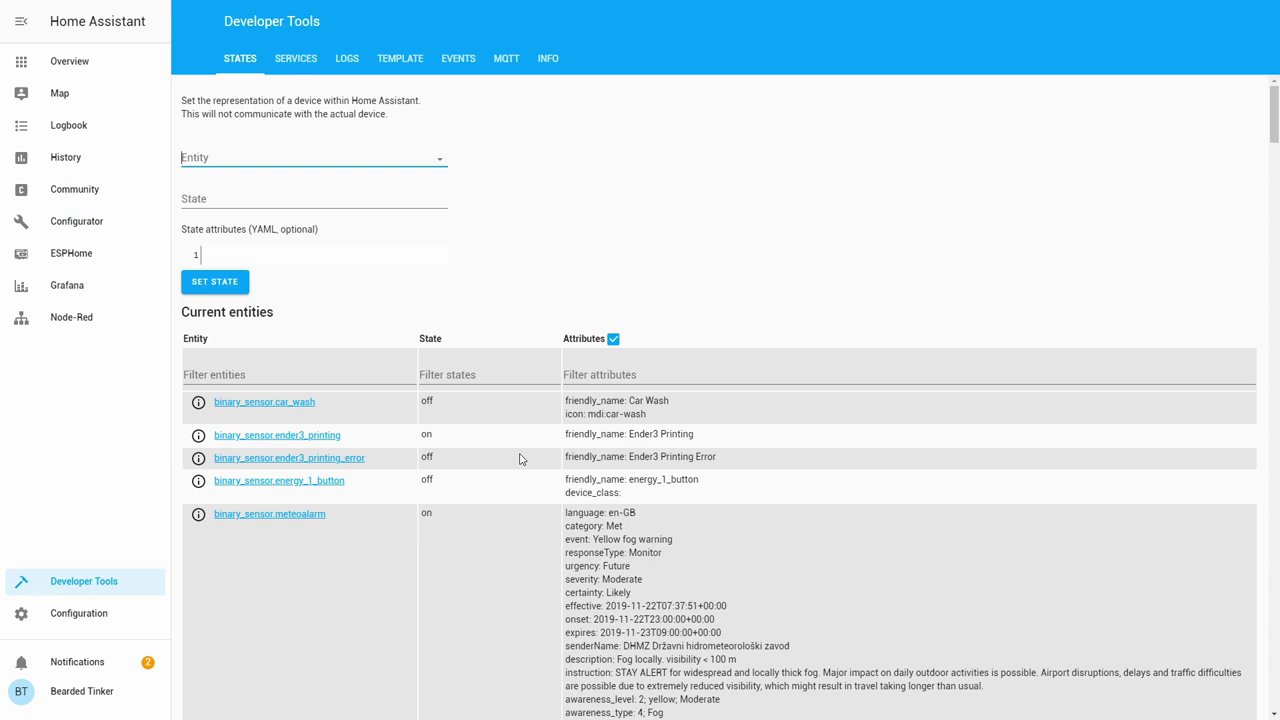
pyautogui.hotkey('ctrl', 'f')
pyautogui.write('media')
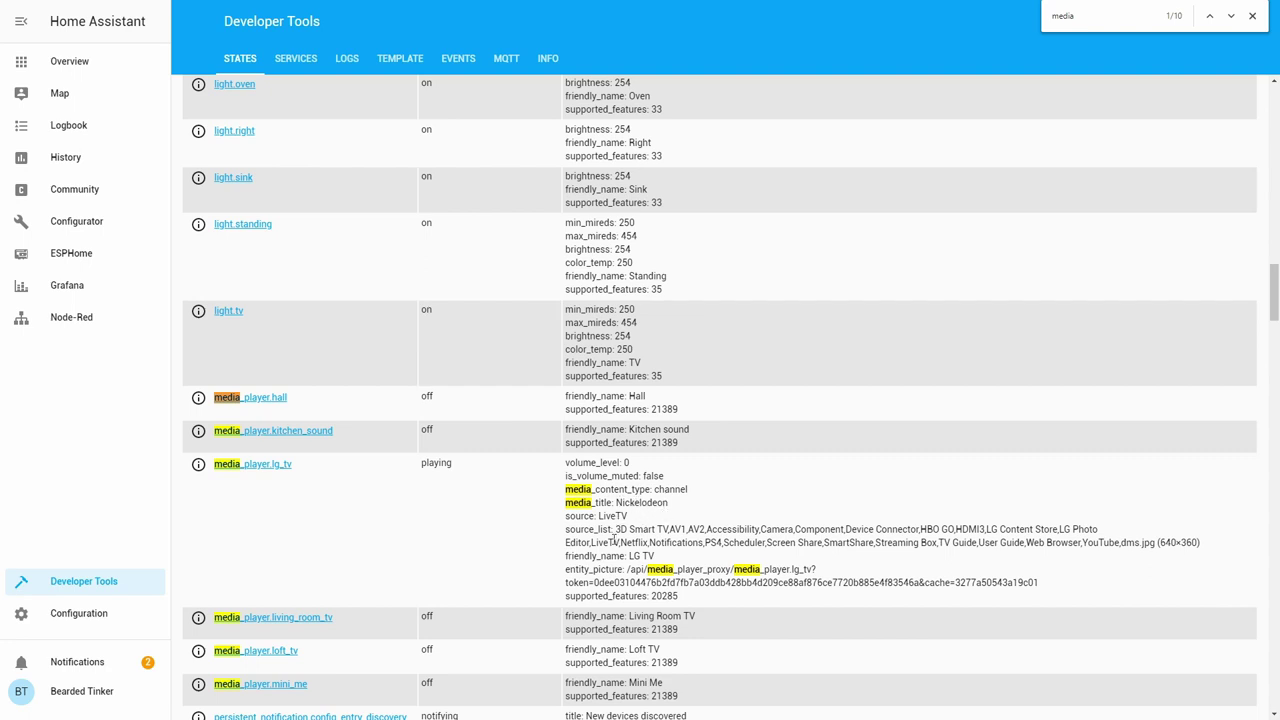
pyautogui.moveTo(615, 529); pyautogui.dragTo(1209, 552)
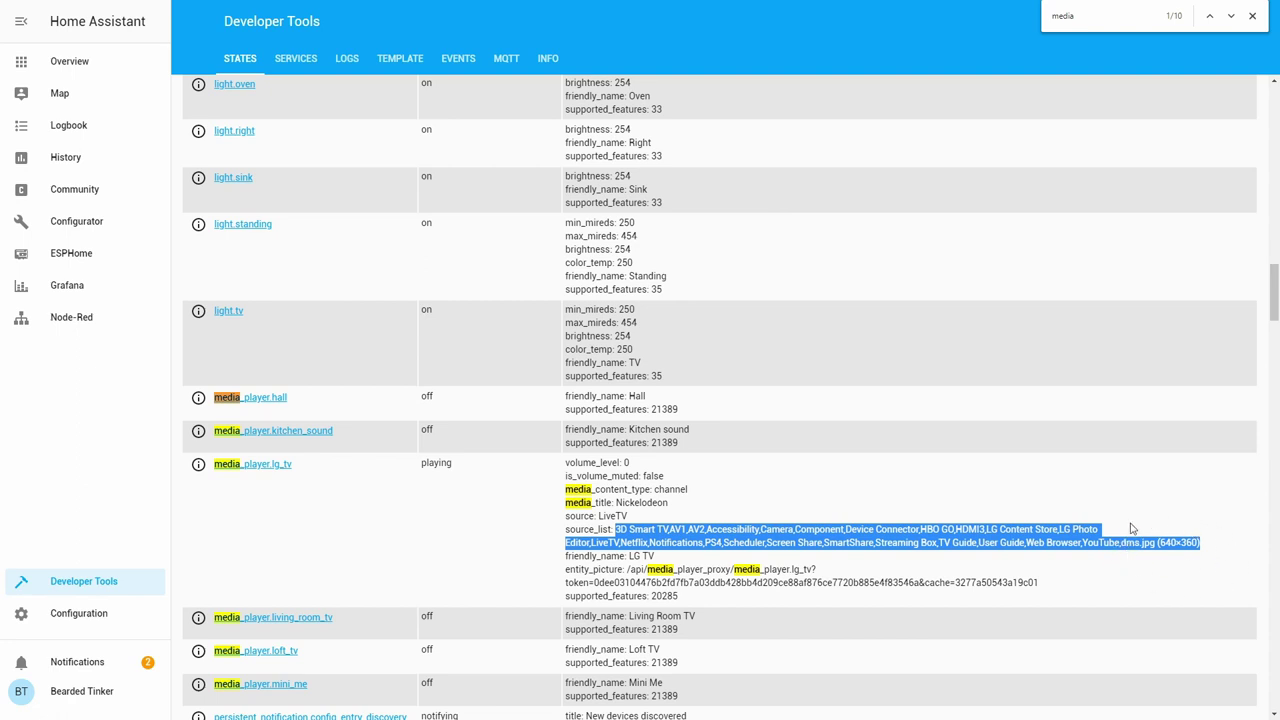
pyautogui.click(950, 489)
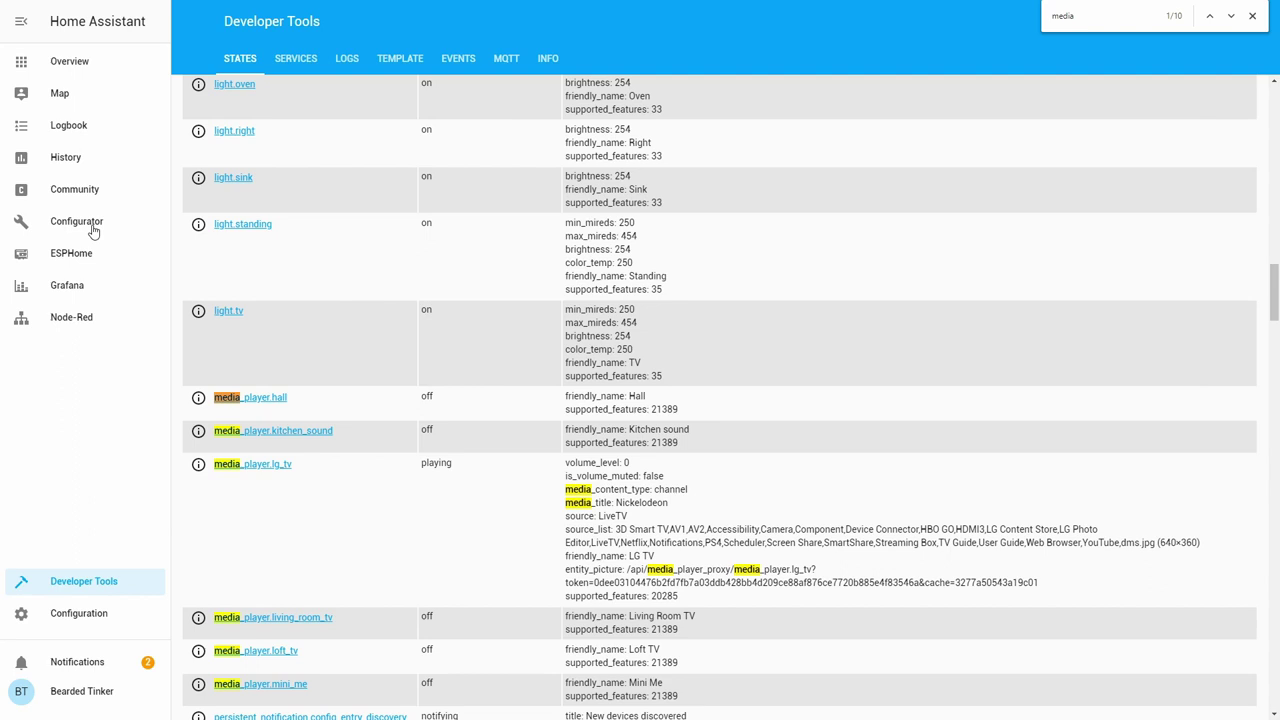
# - Reopen configuration.yaml and add a webostv platform entry to the notify section below the telegram entry
pyautogui.click(90, 225)
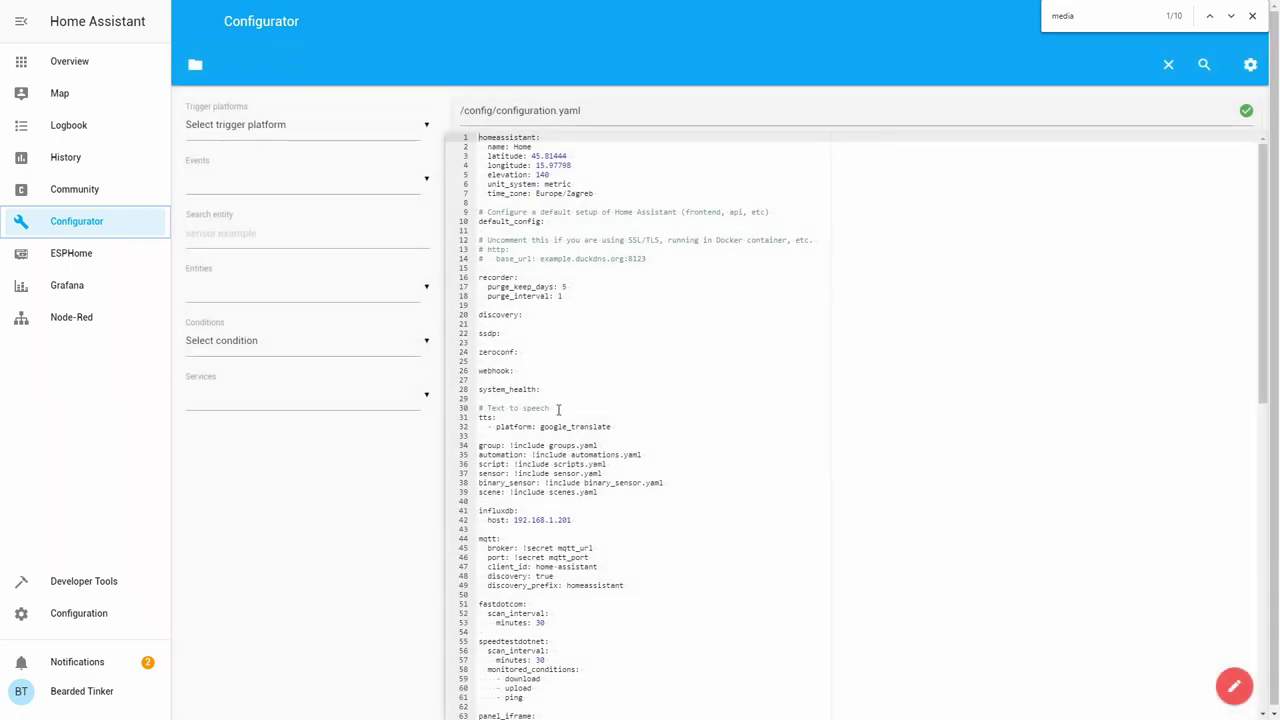
pyautogui.click(558, 409)
pyautogui.scroll(-2, 557, 405)
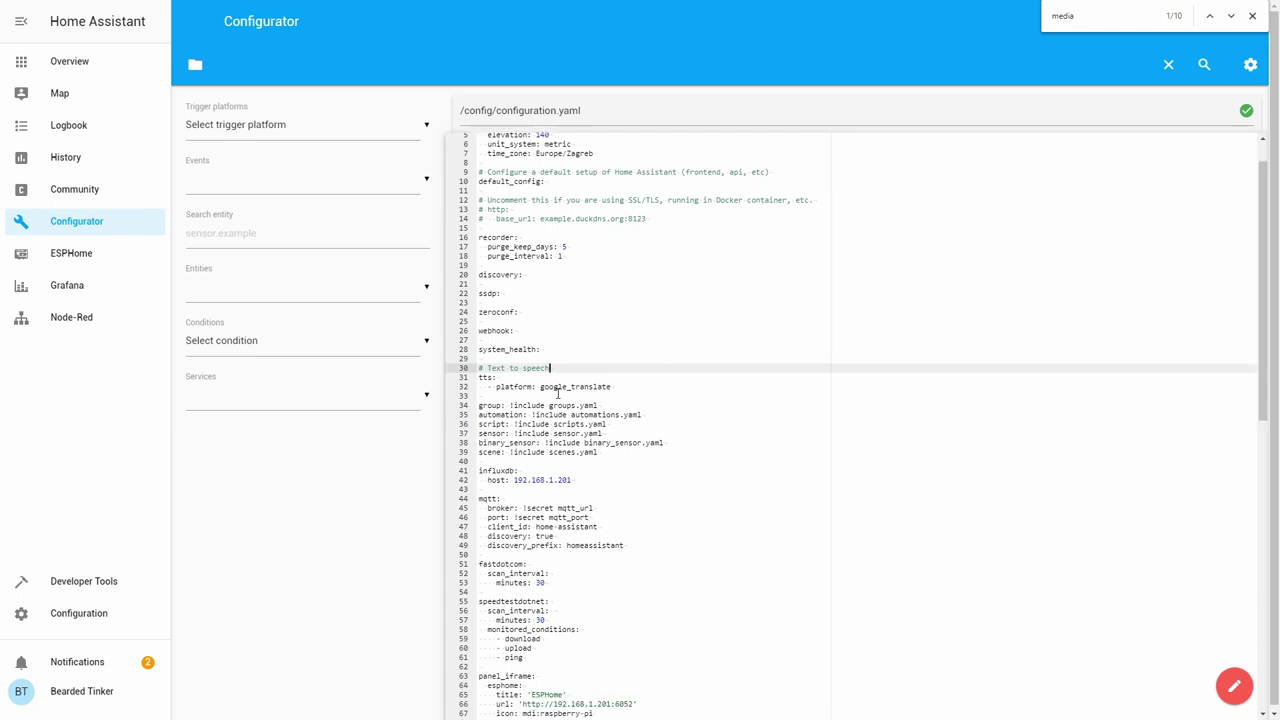
pyautogui.scroll(-7, 557, 403)
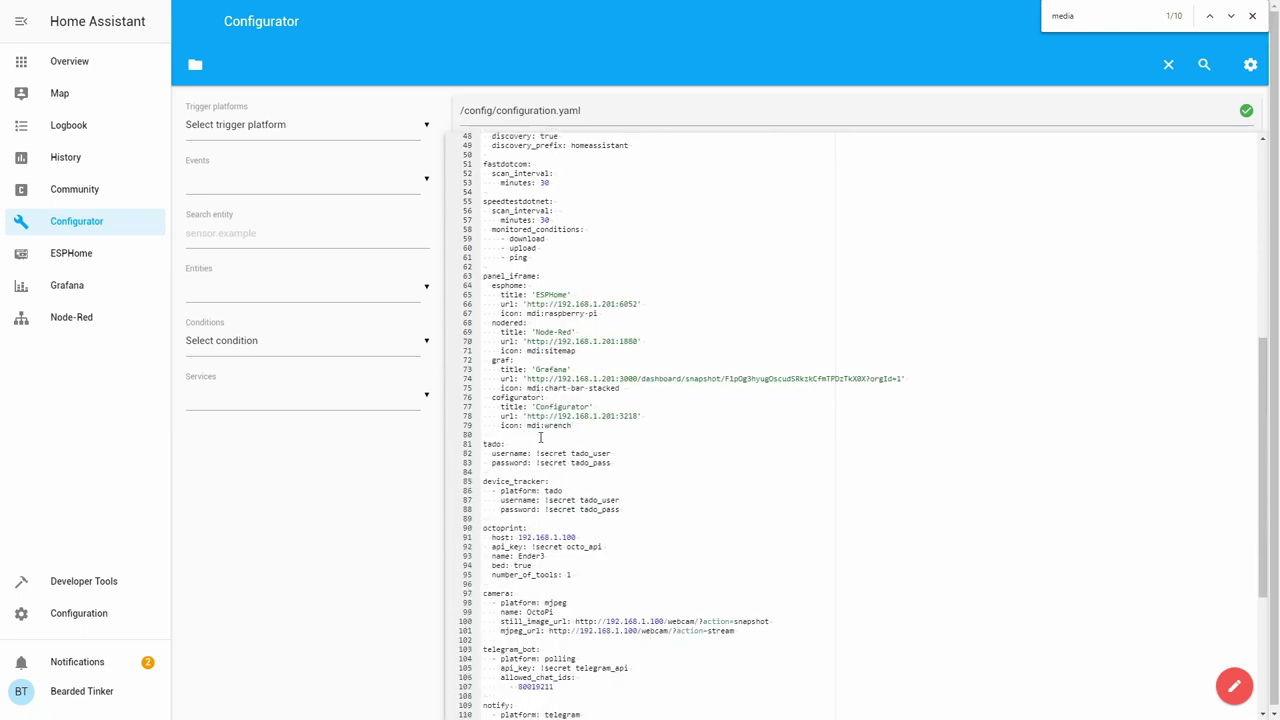
pyautogui.click(621, 604)
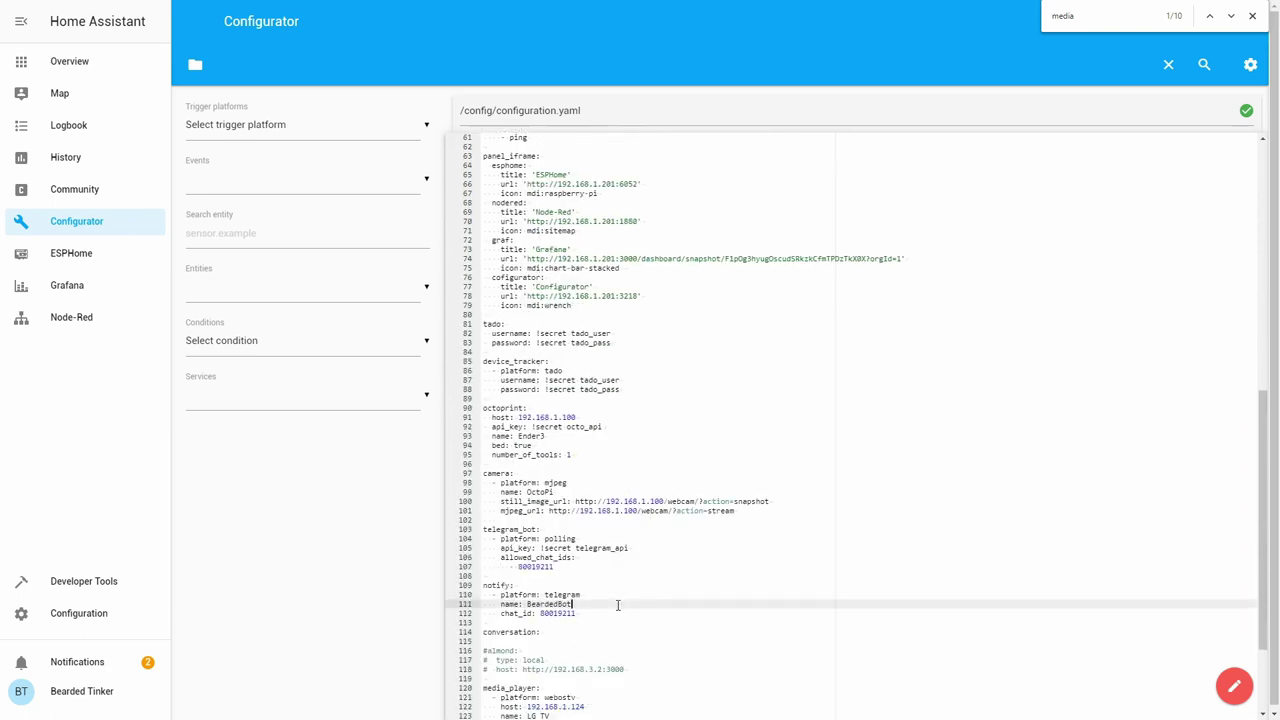
pyautogui.press('Down')
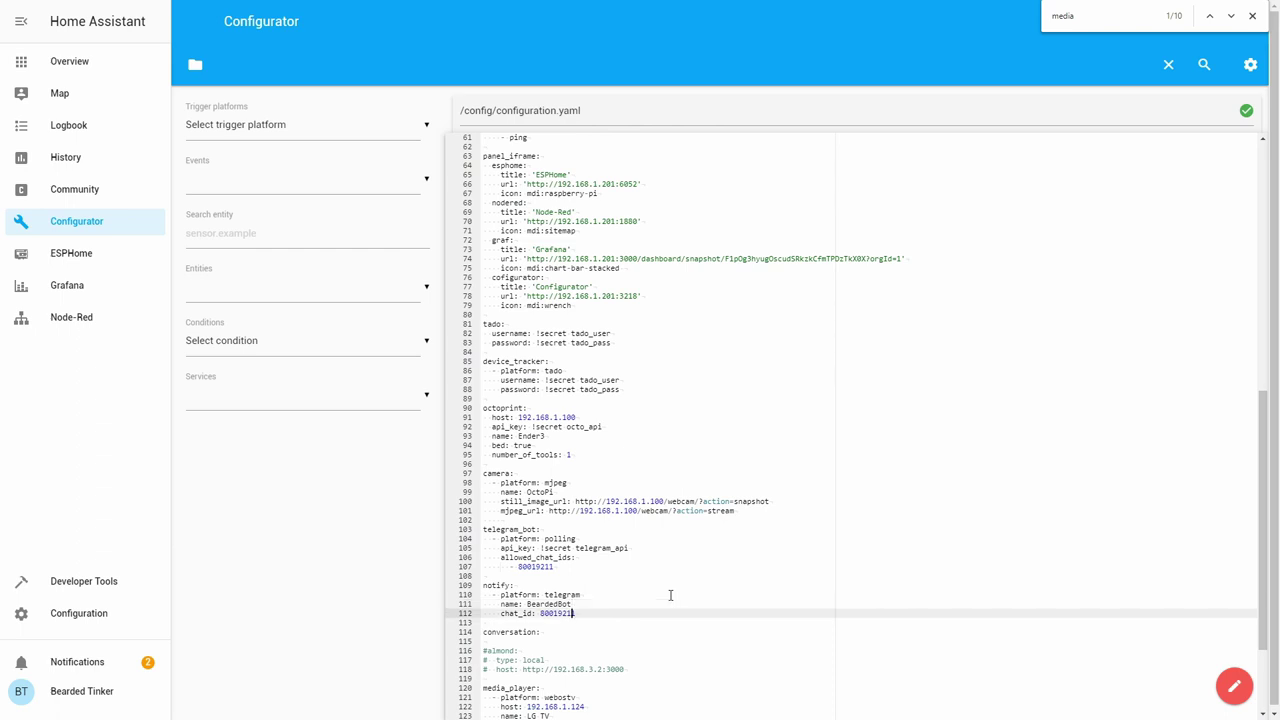
pyautogui.press('Return')
pyautogui.press('BackSpace')
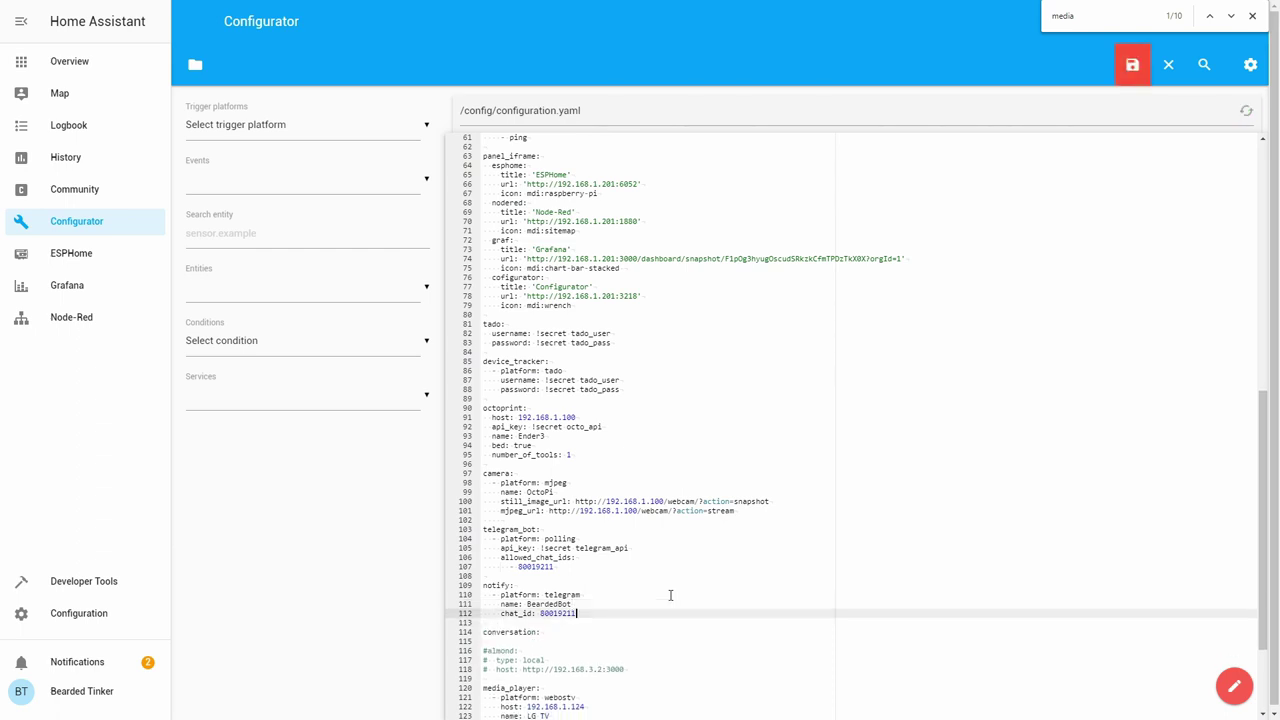
pyautogui.press('Return')
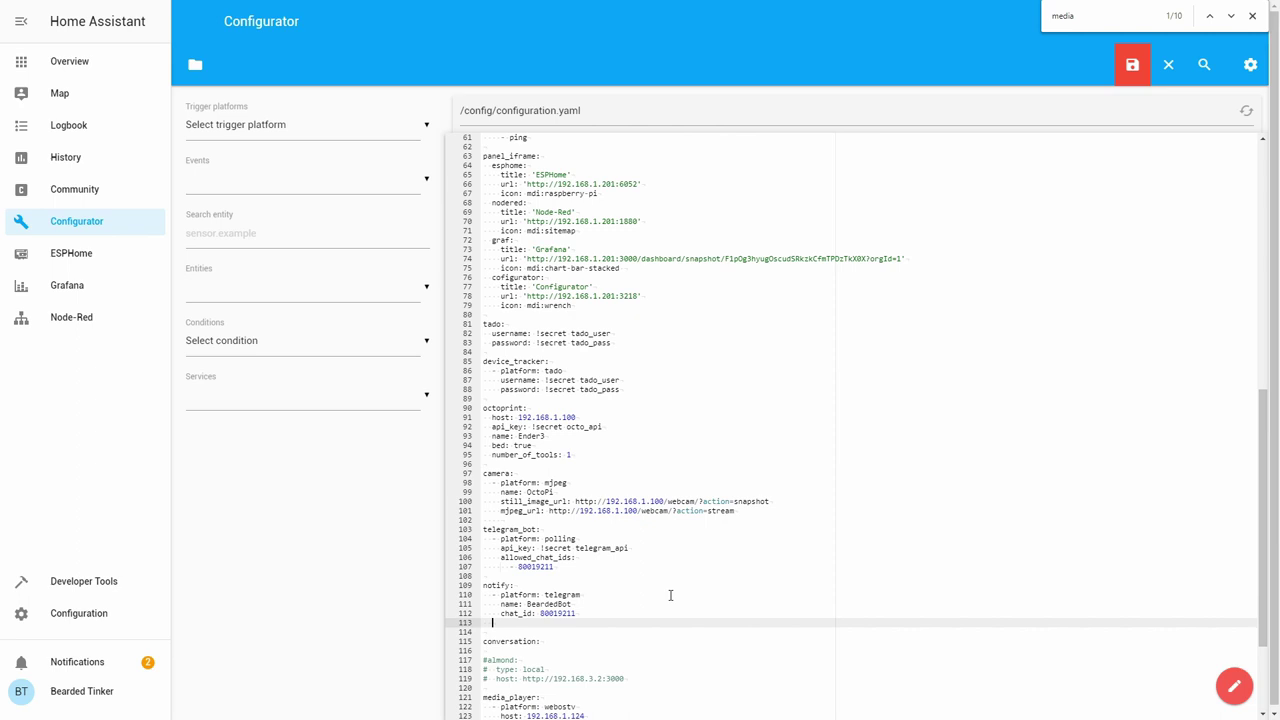
pyautogui.write('- platform:')
pyautogui.press('BackSpace')
pyautogui.press('BackSpace')
pyautogui.press('BackSpace')
pyautogui.press('BackSpace')
pyautogui.press('BackSpace')
pyautogui.write('form: webostv')
pyautogui.press('Return')
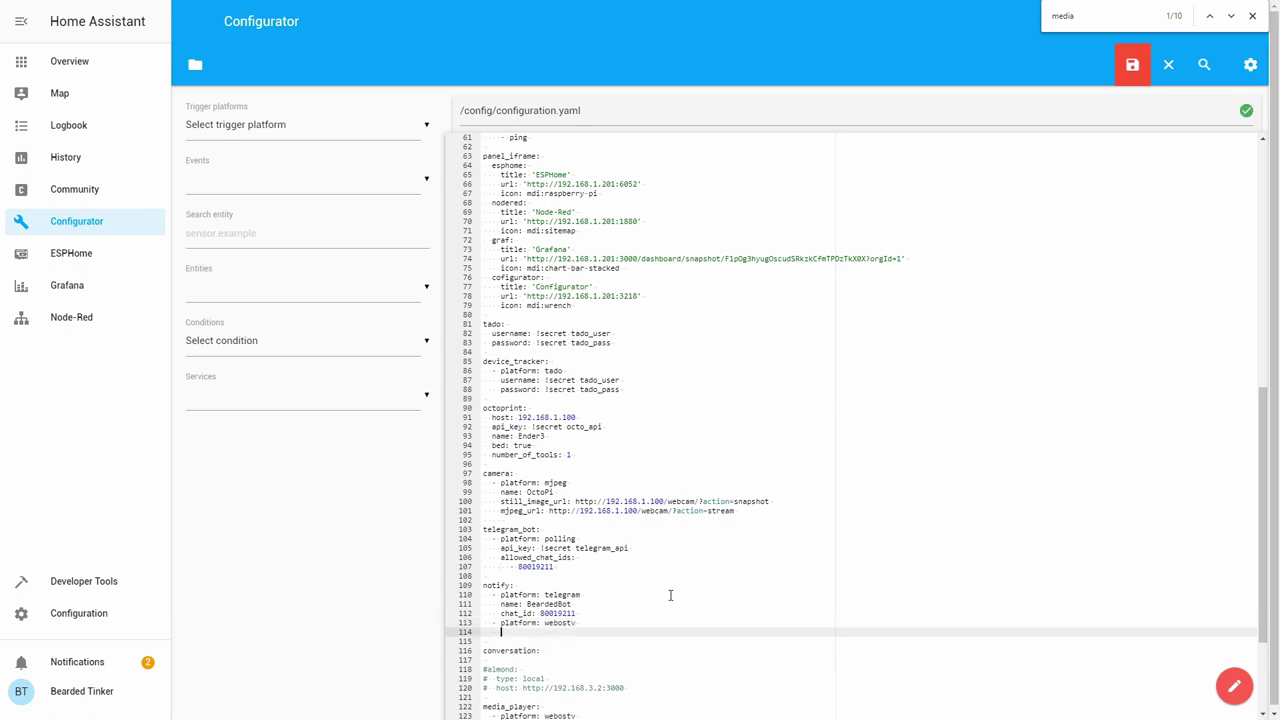
# - Give the webostv notify entry the host 192.168.1.124 and the name living_room_tv
pyautogui.write('host: 192.168.1.124')
pyautogui.press('Return')
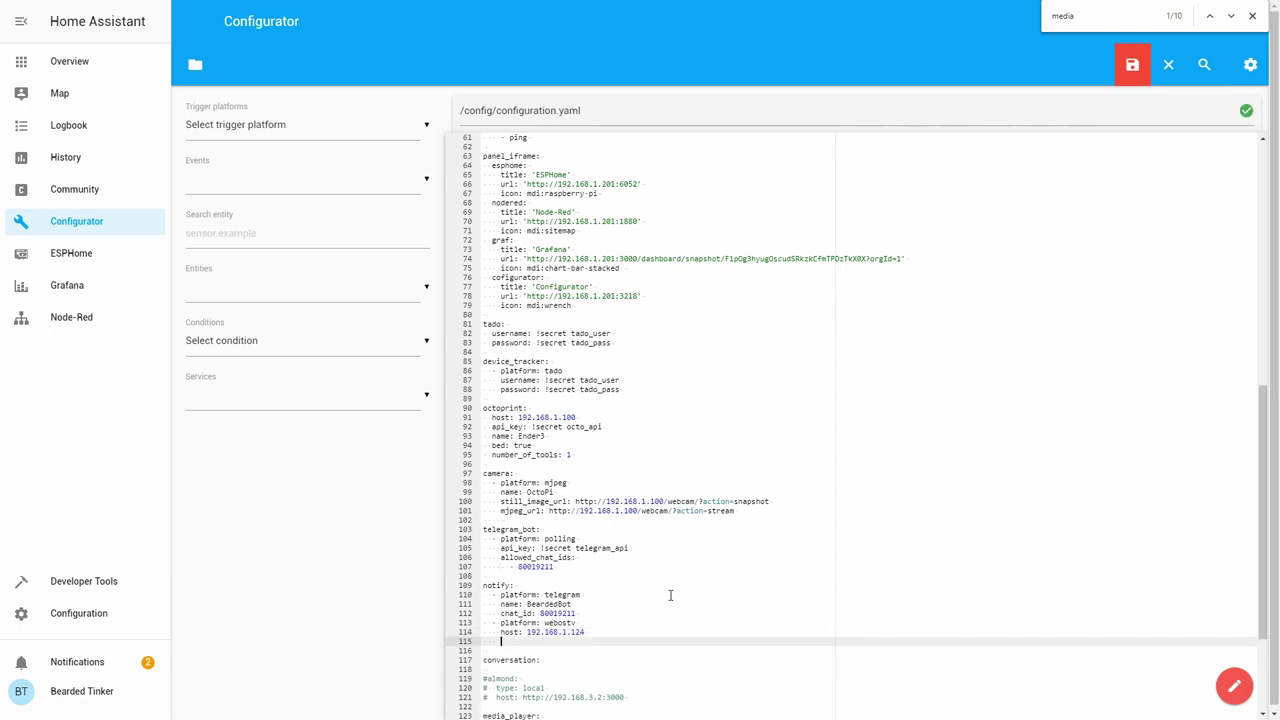
pyautogui.write('name: Living')
pyautogui.press('BackSpace')
pyautogui.press('BackSpace')
pyautogui.press('BackSpace')
pyautogui.press('BackSpace')
pyautogui.write('ving')
pyautogui.write('room_tv')
pyautogui.press('Left')
pyautogui.press('Left')
pyautogui.press('Left')
pyautogui.press('Left')
pyautogui.press('Left')
pyautogui.write('_')
pyautogui.press('End')
pyautogui.press('Return')
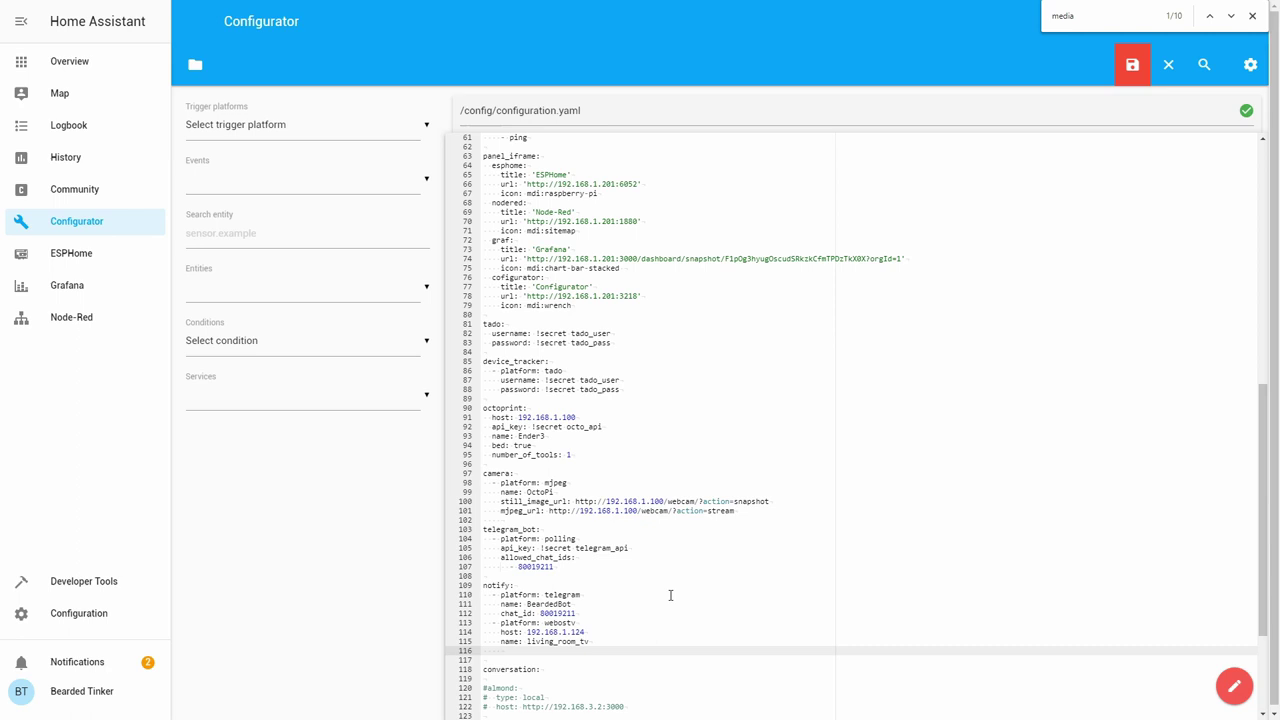
# - Set the webostv notify entry's filename to webostv.conf, as in the media player entry, and save configuration.yaml
pyautogui.write('filename:')
pyautogui.scroll(-2, 664, 567)
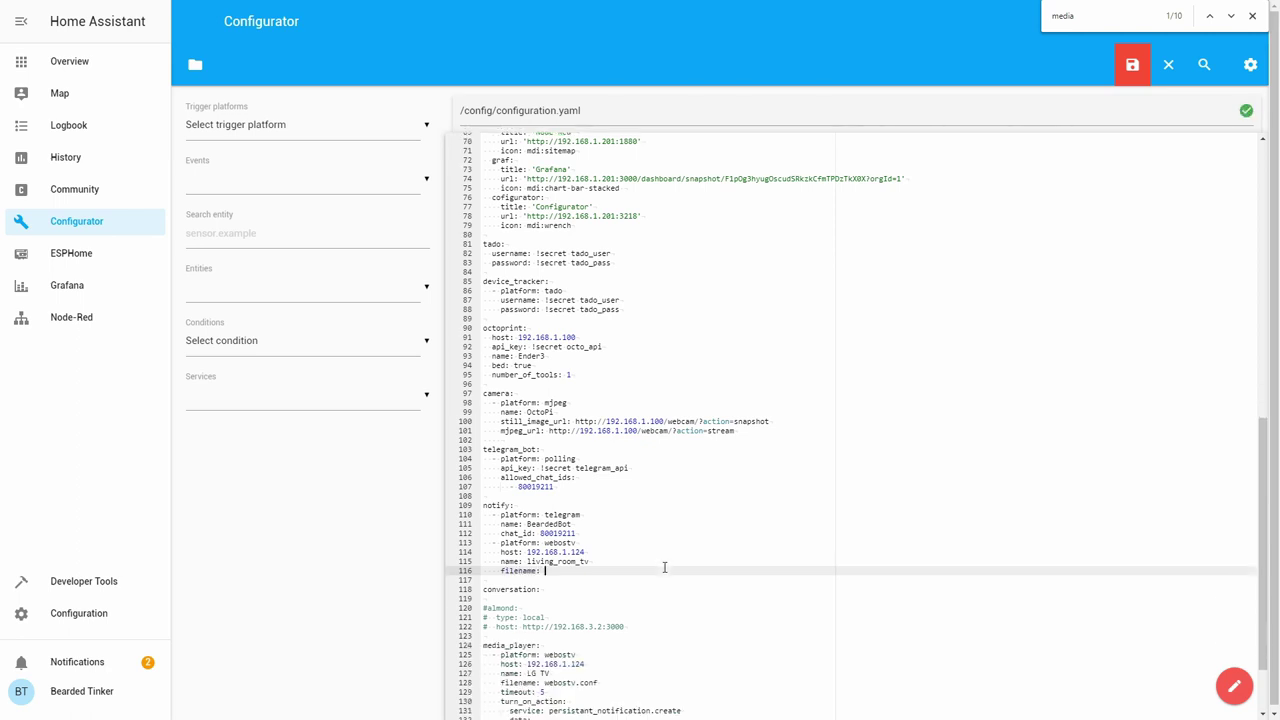
pyautogui.scroll(-3, 664, 567)
pyautogui.click(617, 594)
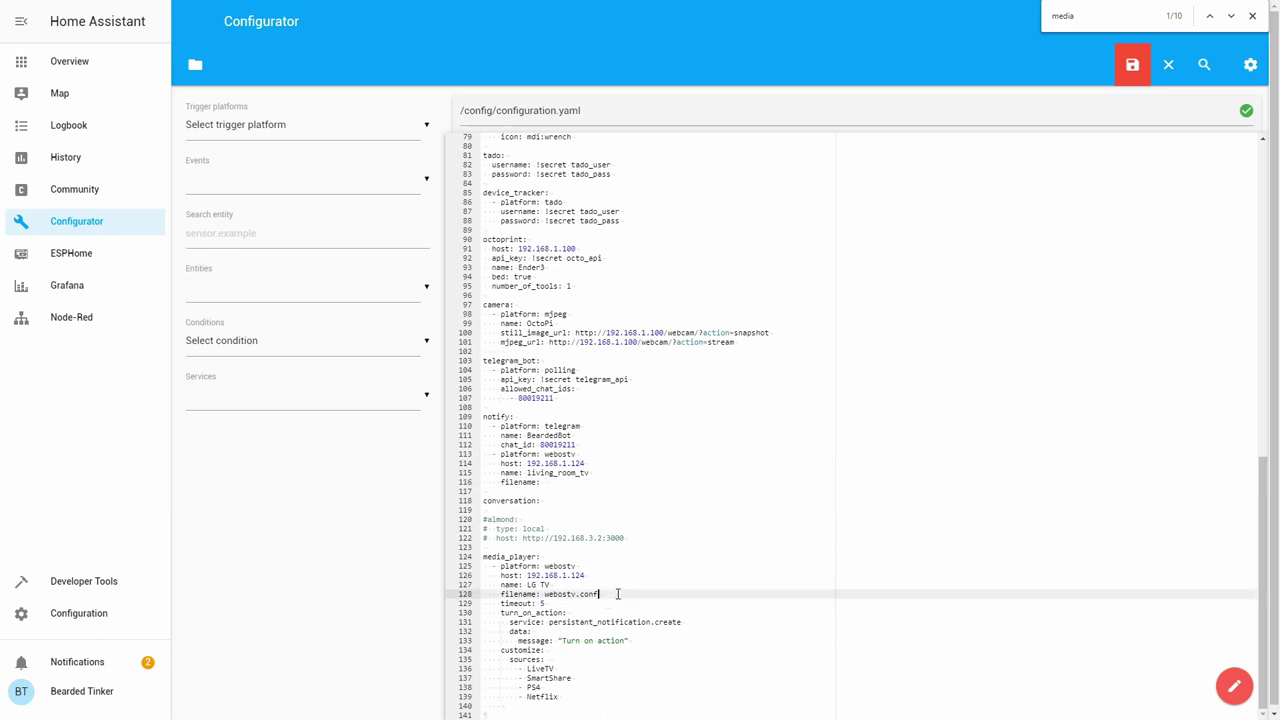
pyautogui.moveTo(617, 594); pyautogui.dragTo(541, 603)
pyautogui.click(572, 484)
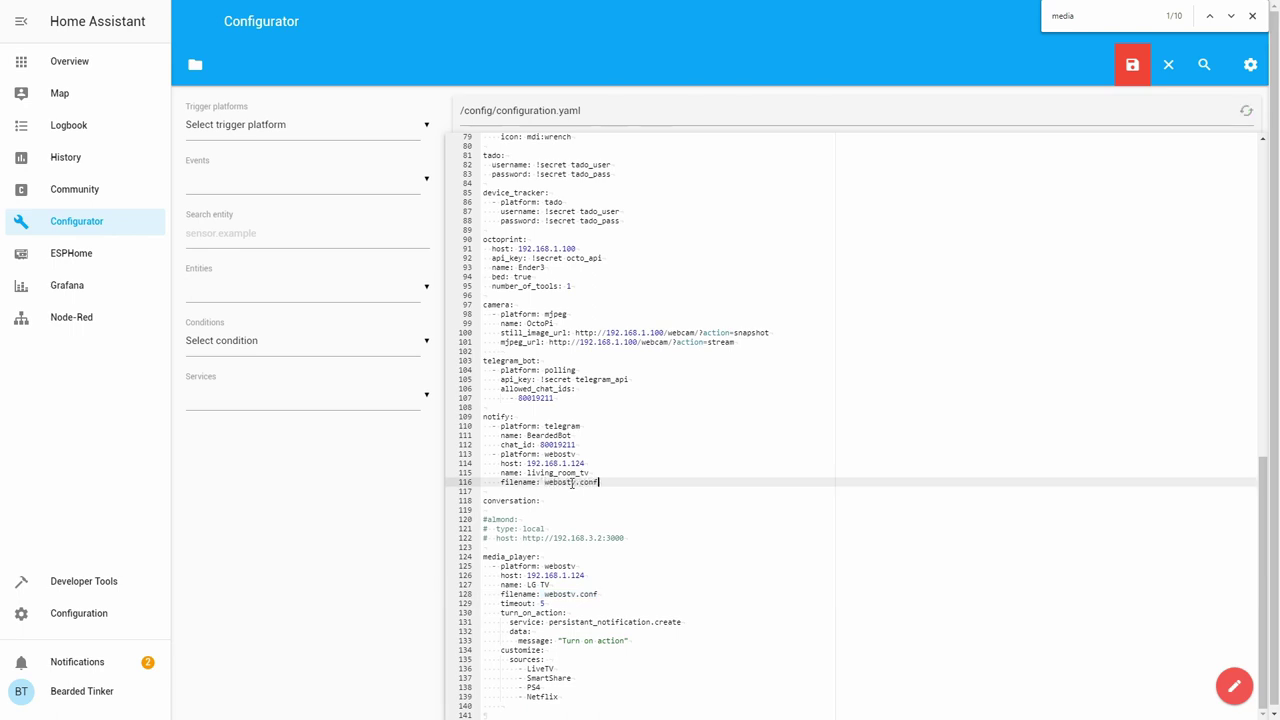
pyautogui.hotkey('ctrl', 's')
pyautogui.click(1133, 68)
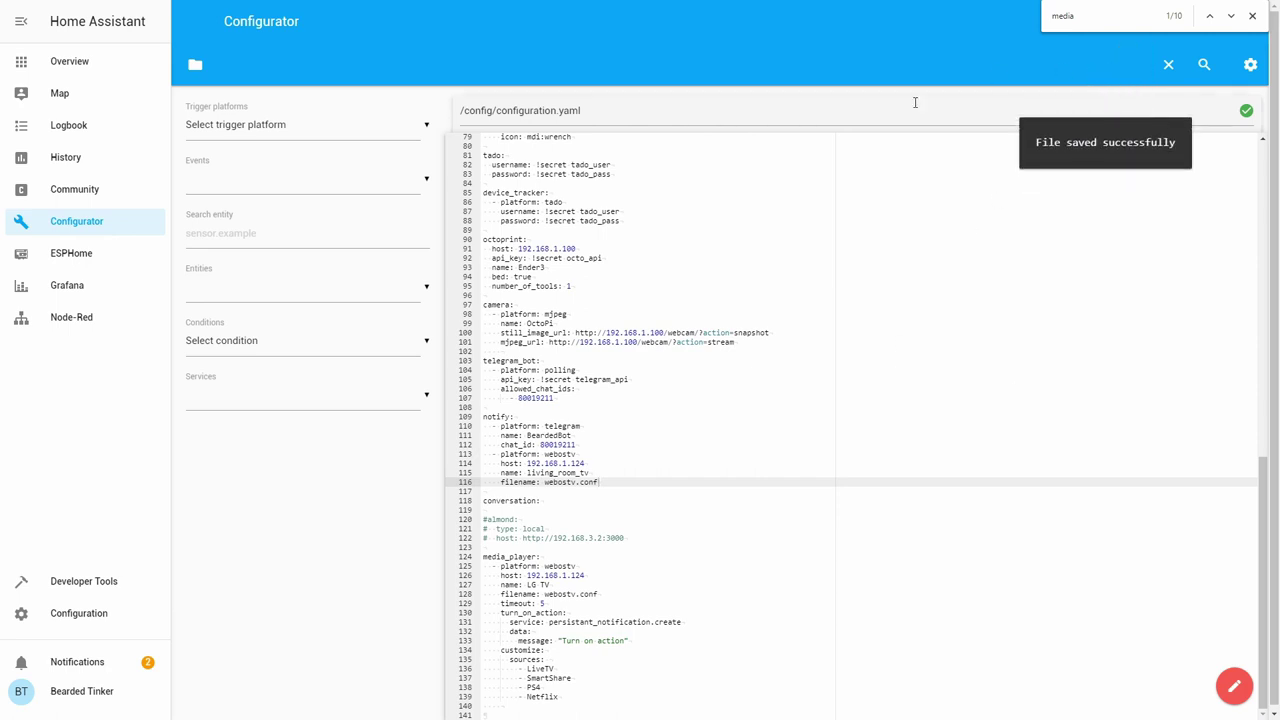
# - Validate the configuration in the server controls and restart Home Assistant
pyautogui.click(93, 620)
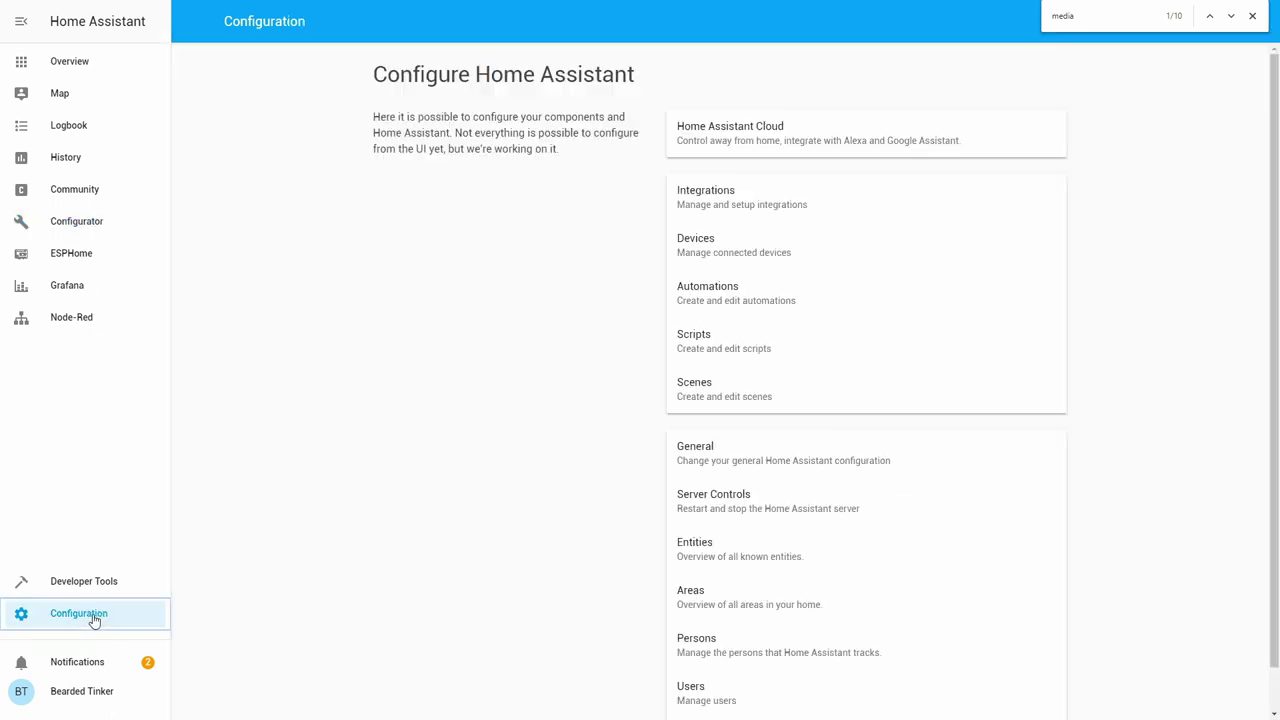
pyautogui.click(731, 506)
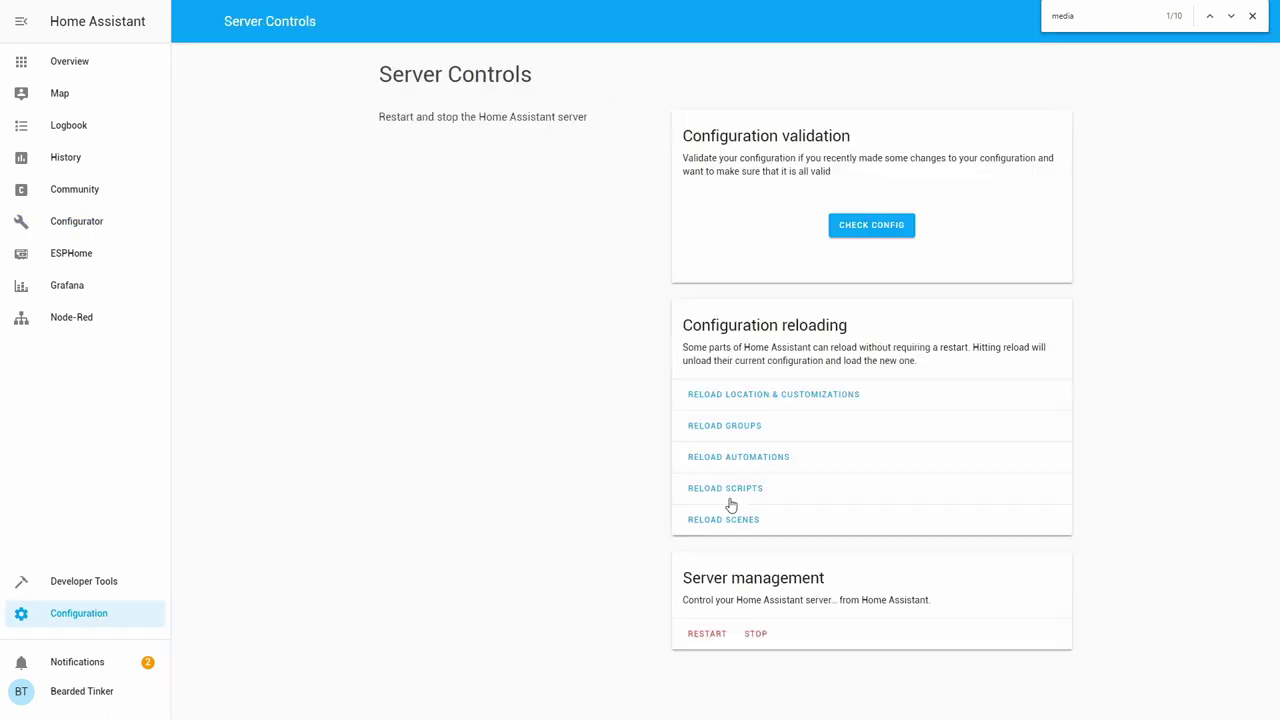
pyautogui.click(871, 224)
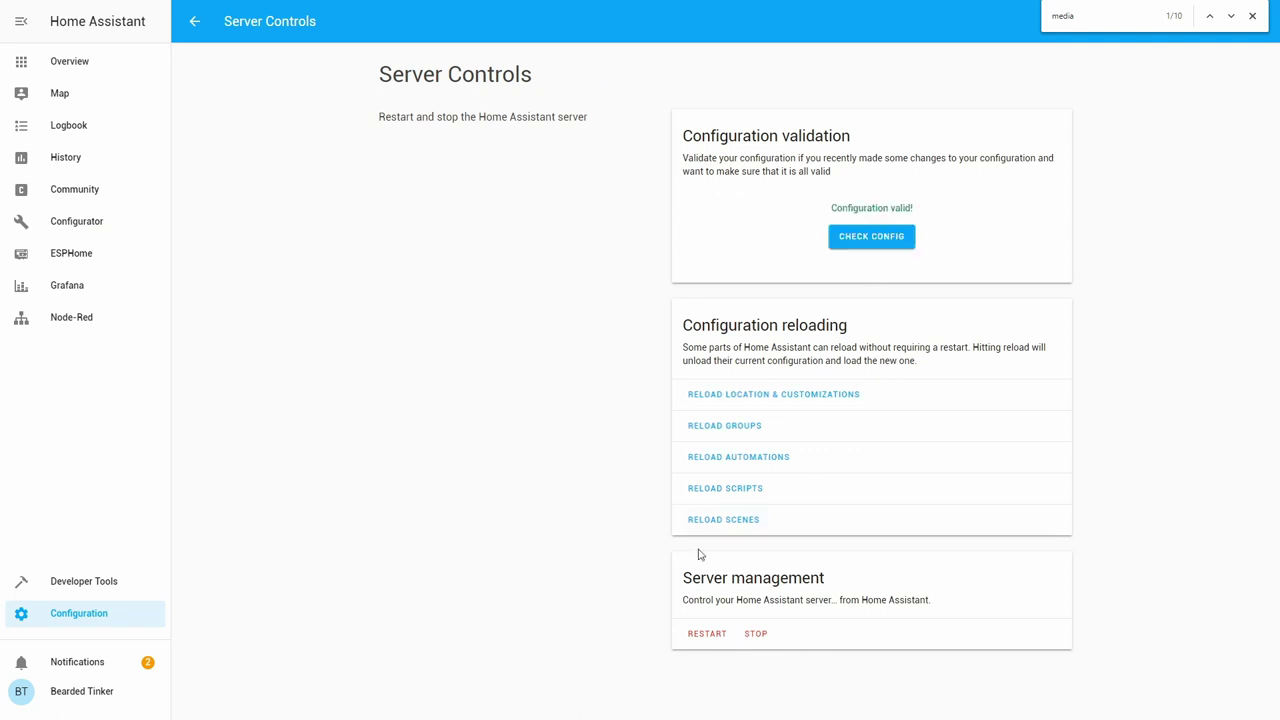
pyautogui.click(706, 634)
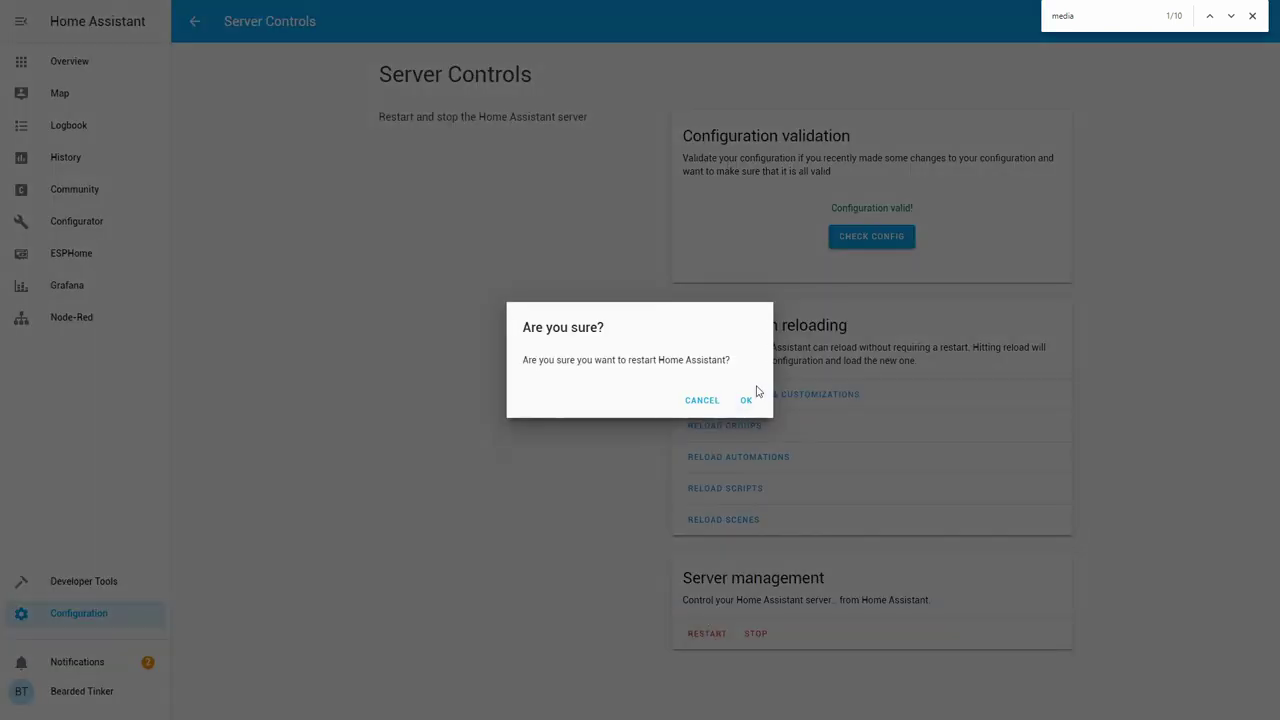
pyautogui.click(747, 400)
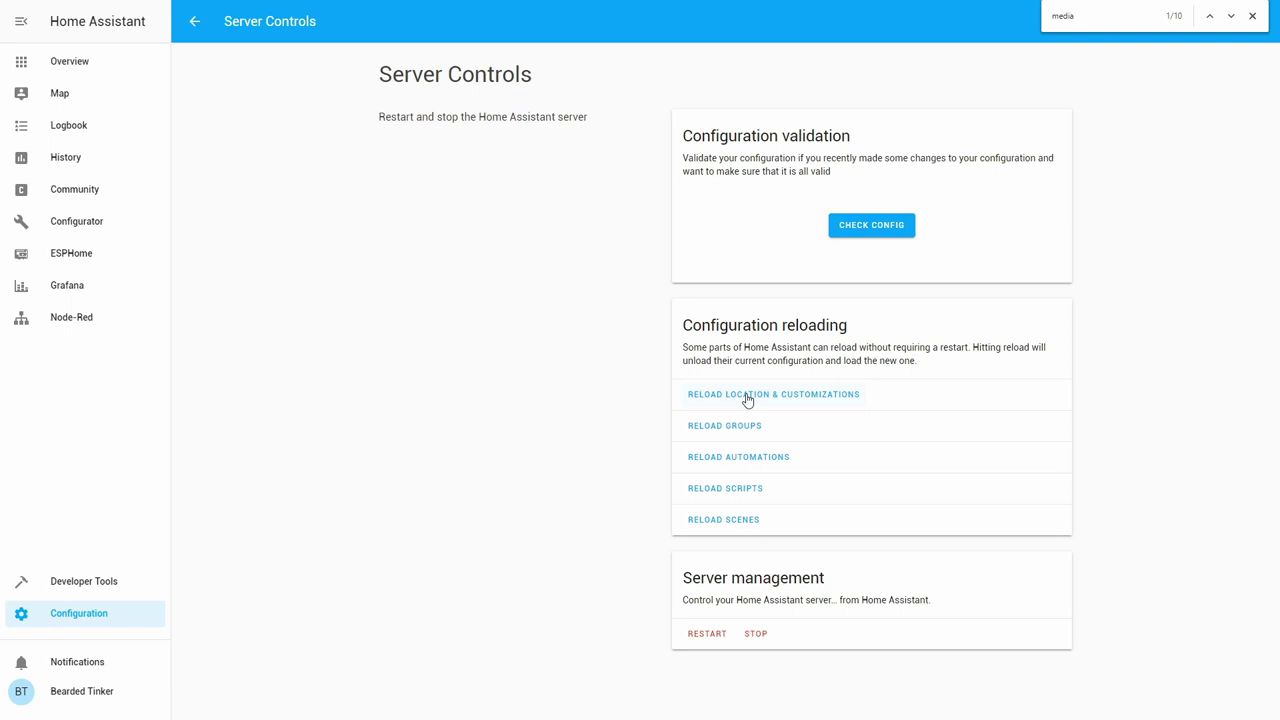
# - Open the Media view of the Overview dashboard, close the page search, and switch the view to UI configuration
pyautogui.click(60, 68)
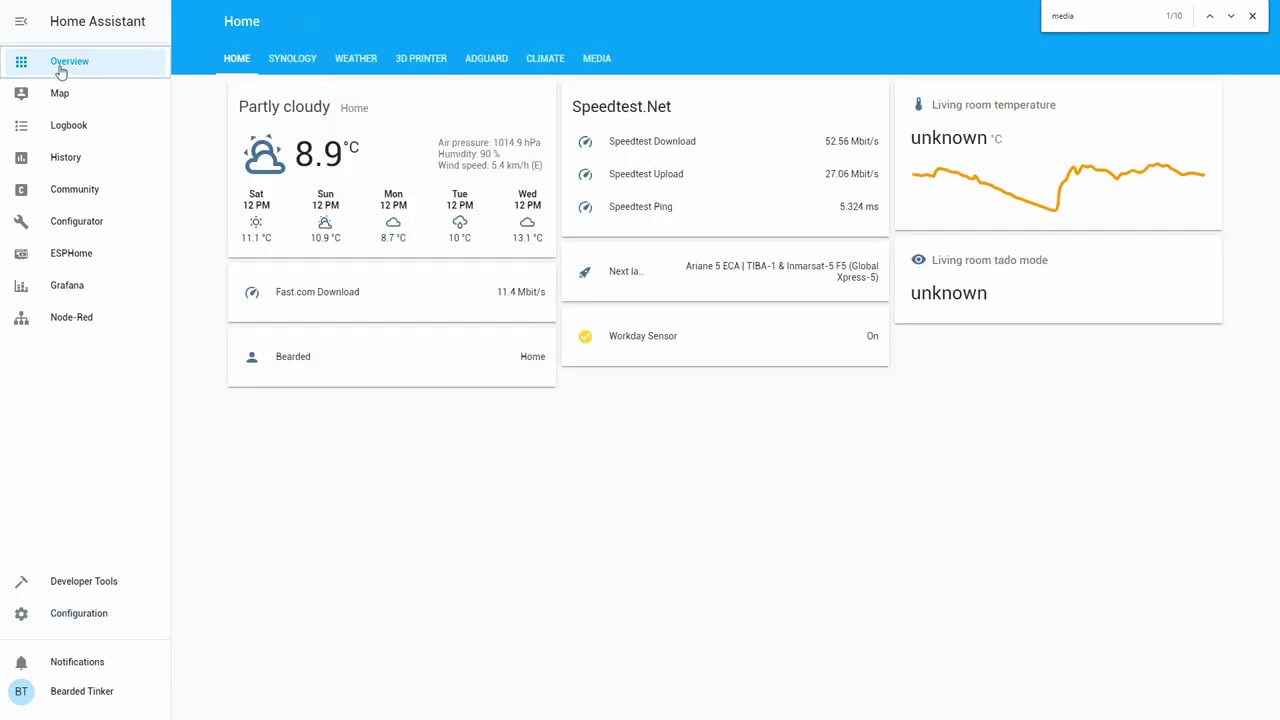
pyautogui.click(600, 59)
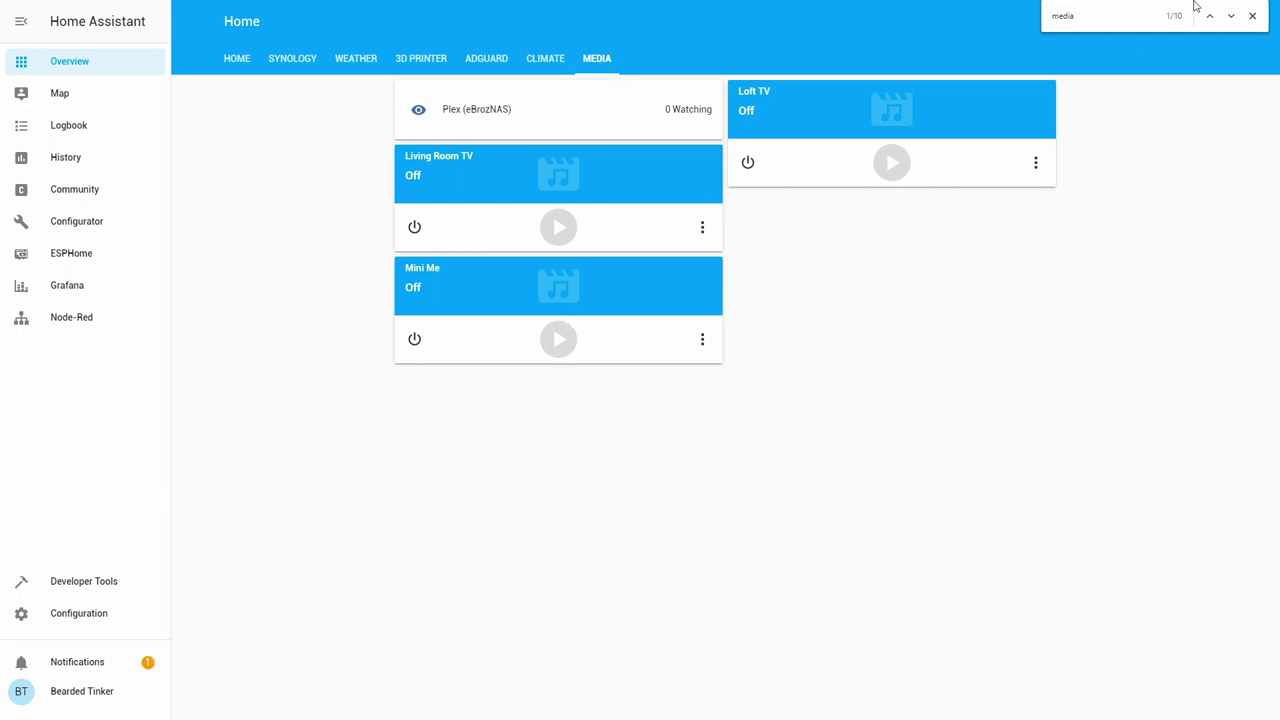
pyautogui.click(1252, 16)
pyautogui.click(1252, 24)
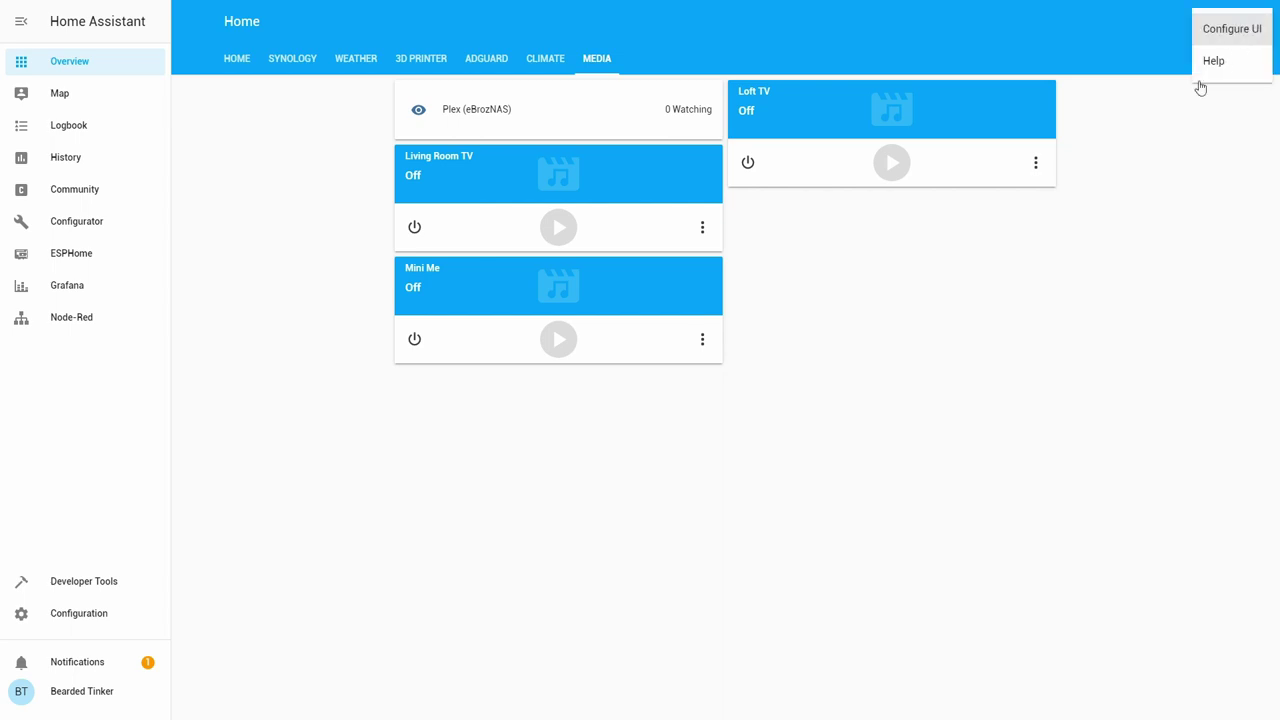
pyautogui.click(1229, 33)
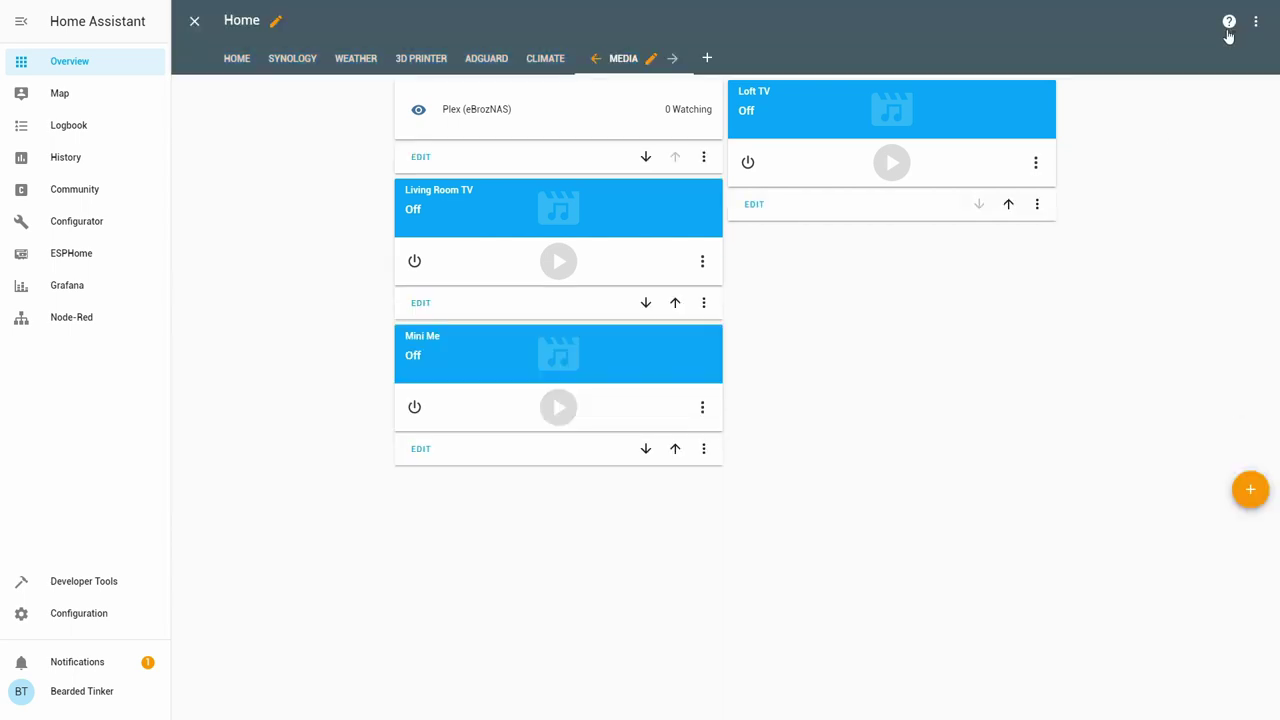
# - Add a Media Control card for media_player.lg_tv to the Media view, save it, and leave the dashboard editing mode
pyautogui.click(1250, 490)
pyautogui.click(652, 359)
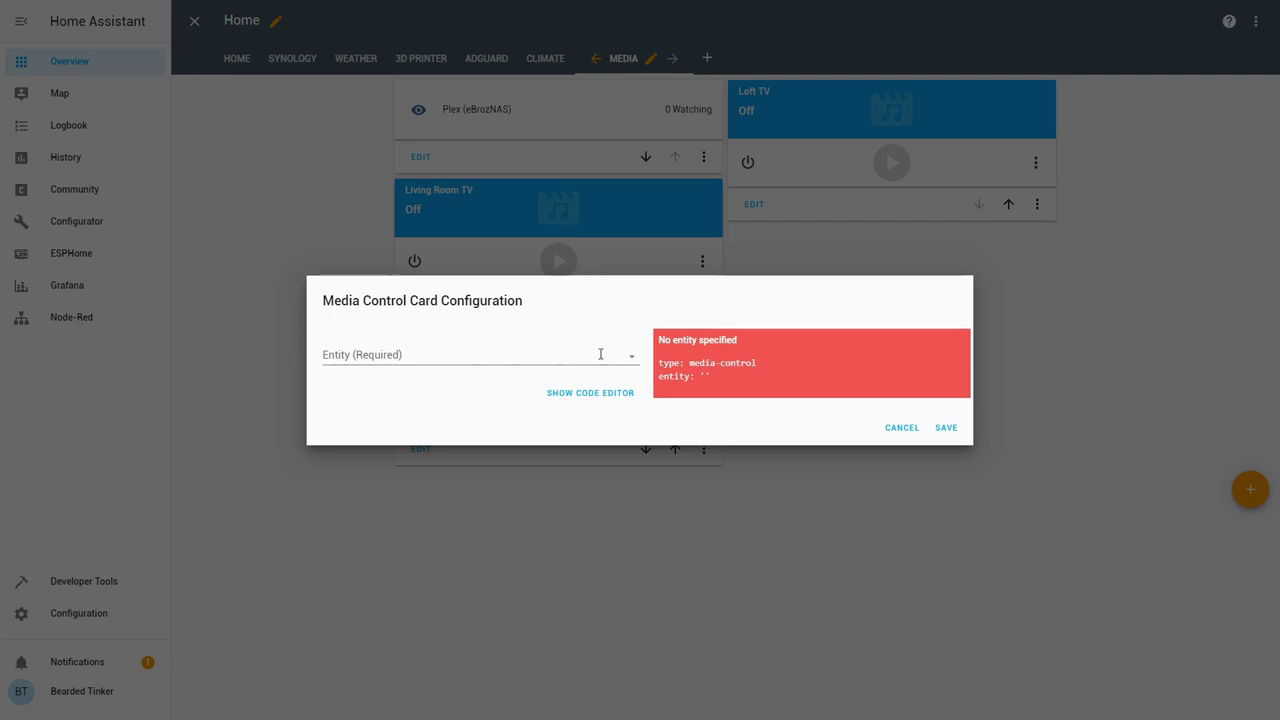
pyautogui.click(600, 354)
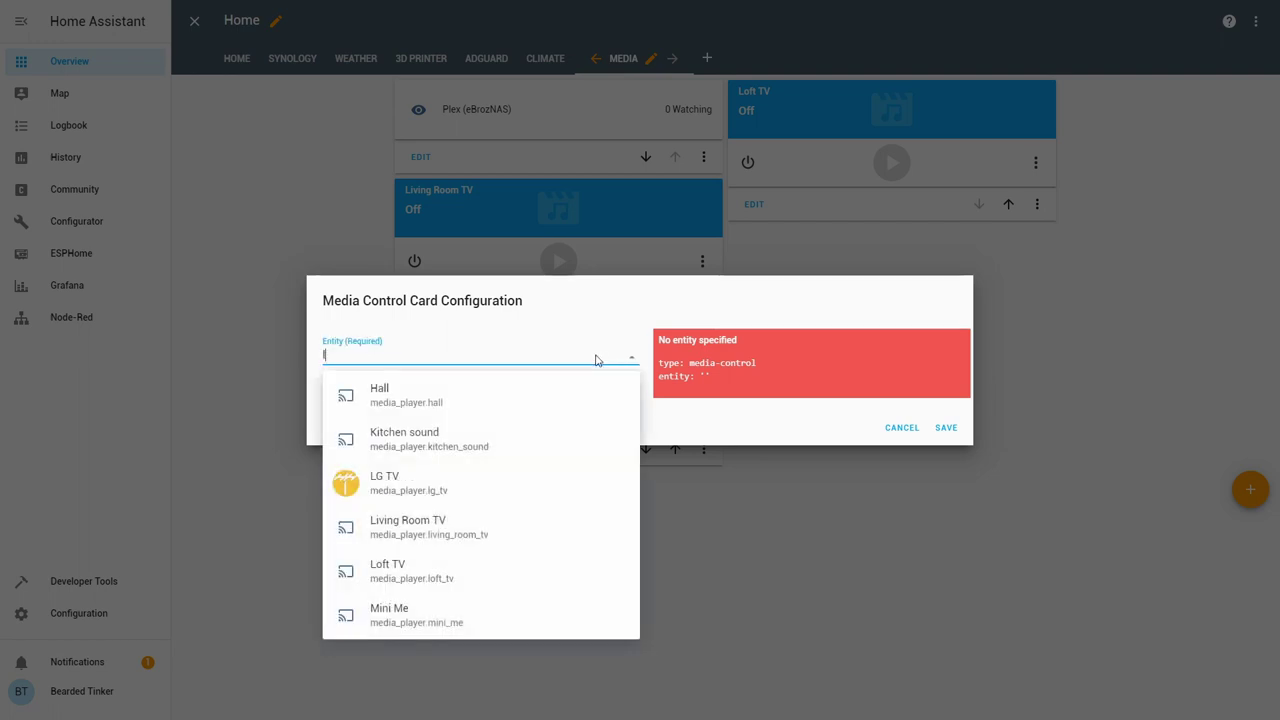
pyautogui.click(446, 492)
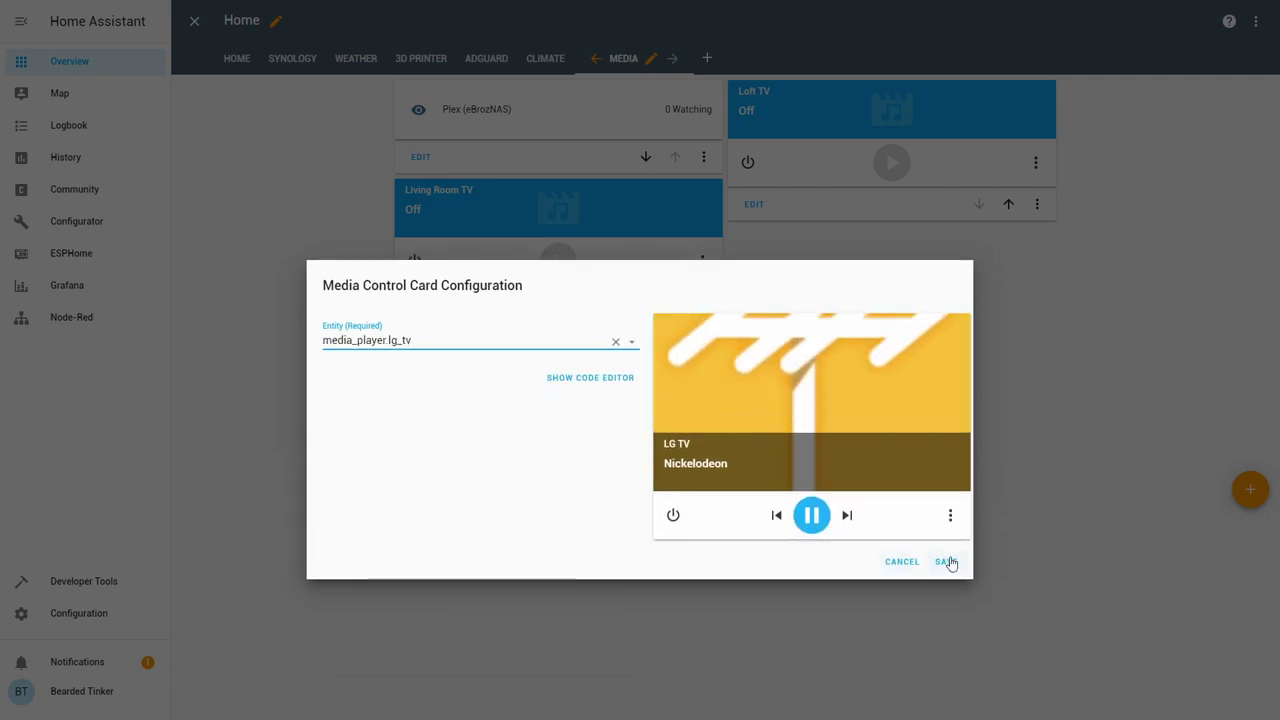
pyautogui.click(950, 561)
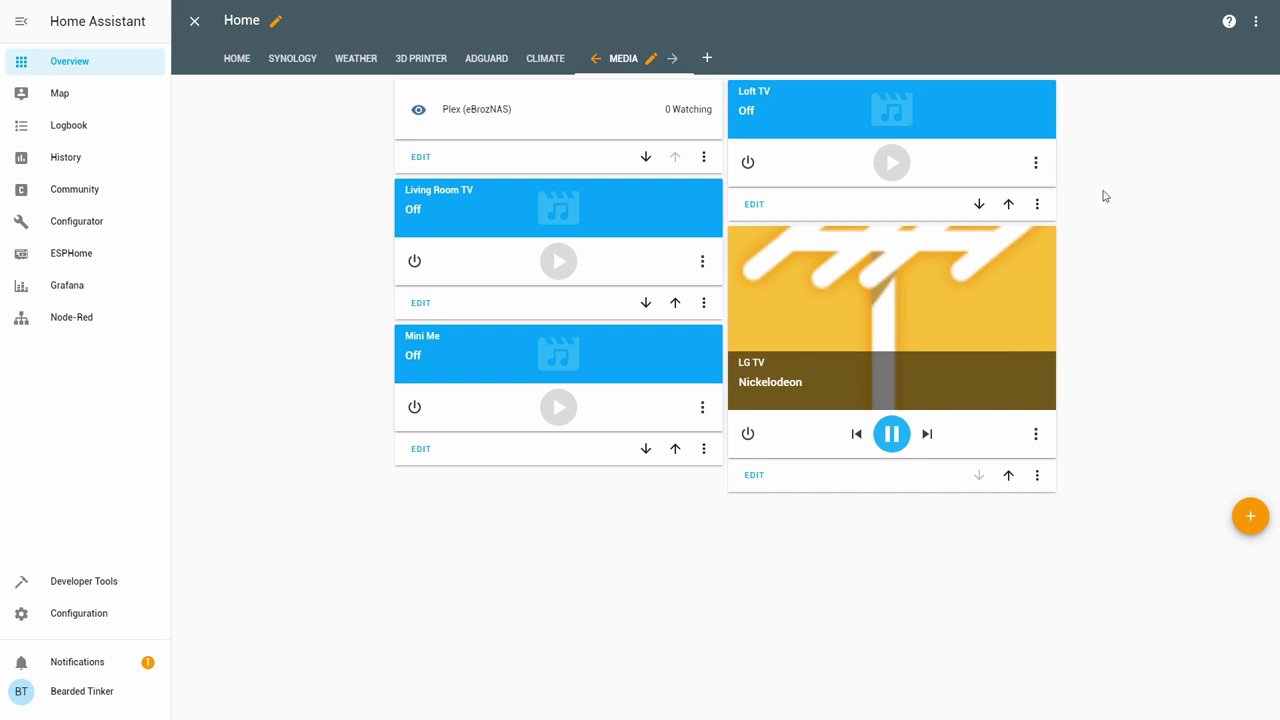
pyautogui.click(194, 28)
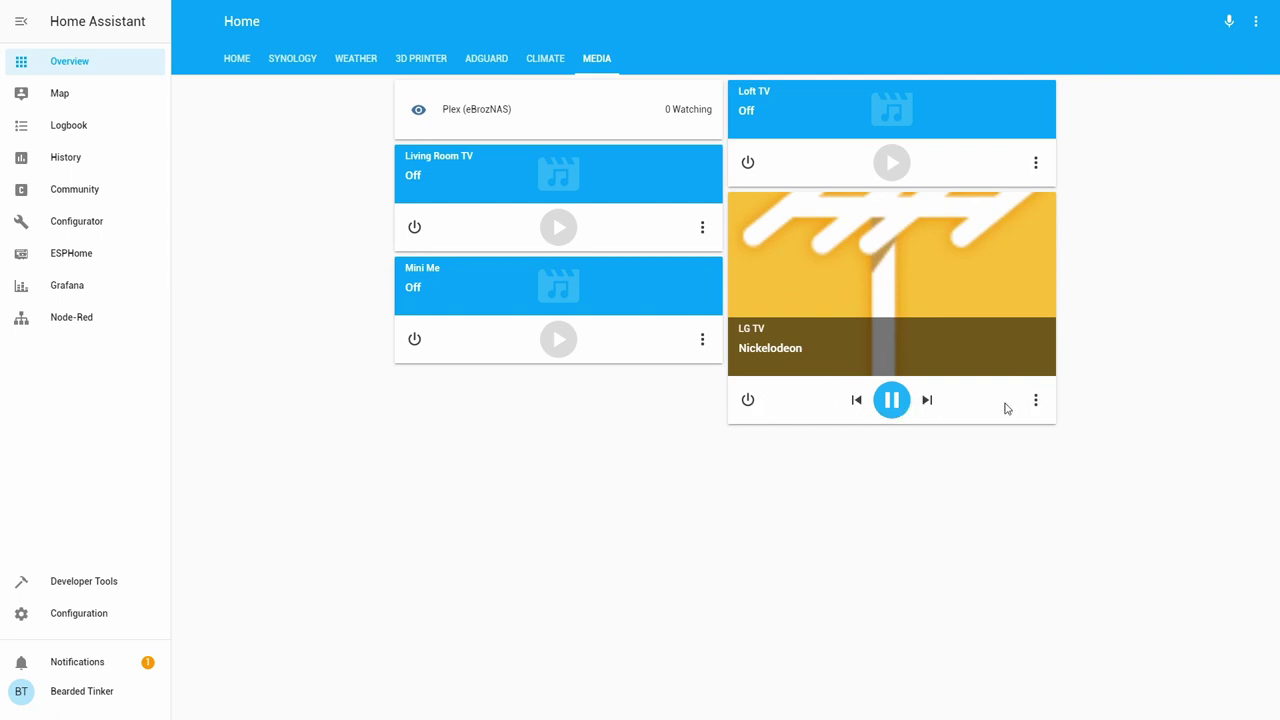
# - Open the LG TV card's details, raise the volume to about one third, and lower it back to nearly zero
pyautogui.click(1034, 404)
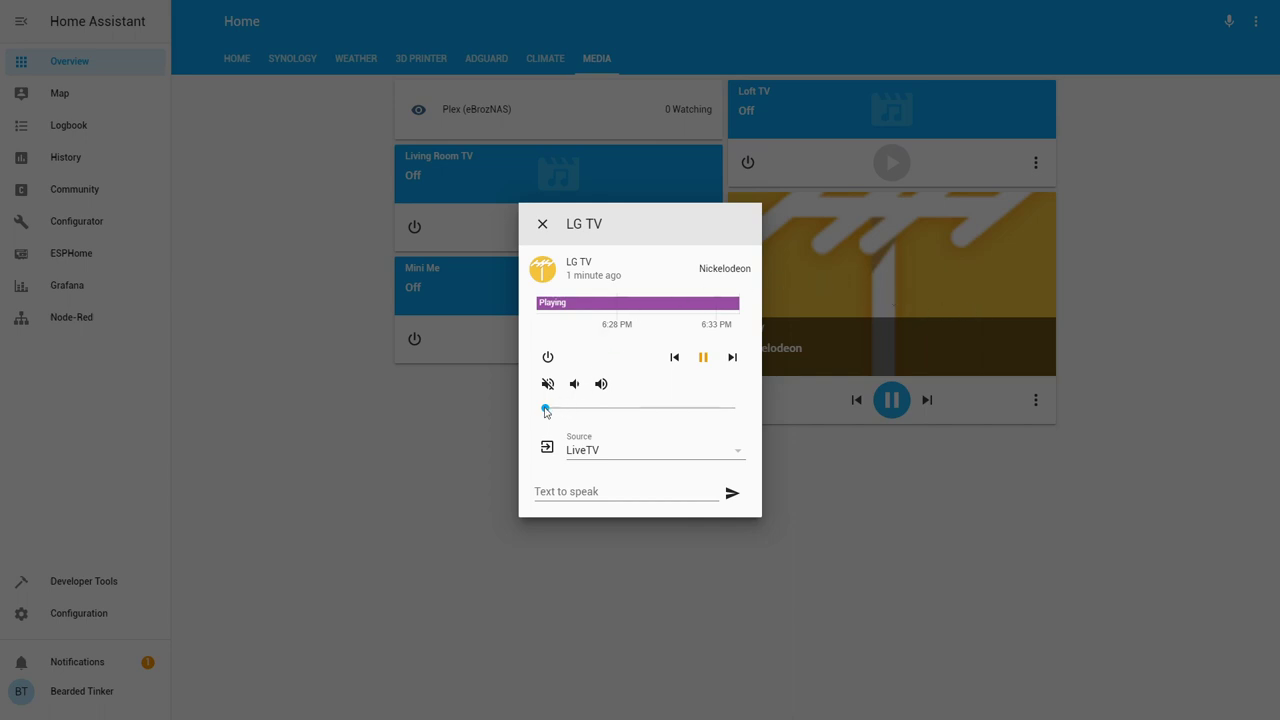
pyautogui.moveTo(545, 409); pyautogui.dragTo(608, 411)
pyautogui.moveTo(609, 411); pyautogui.dragTo(543, 410)
pyautogui.click(547, 410)
# - Switch the LG TV's source to Netflix and on to SmartShare, and close its details
pyautogui.click(736, 457)
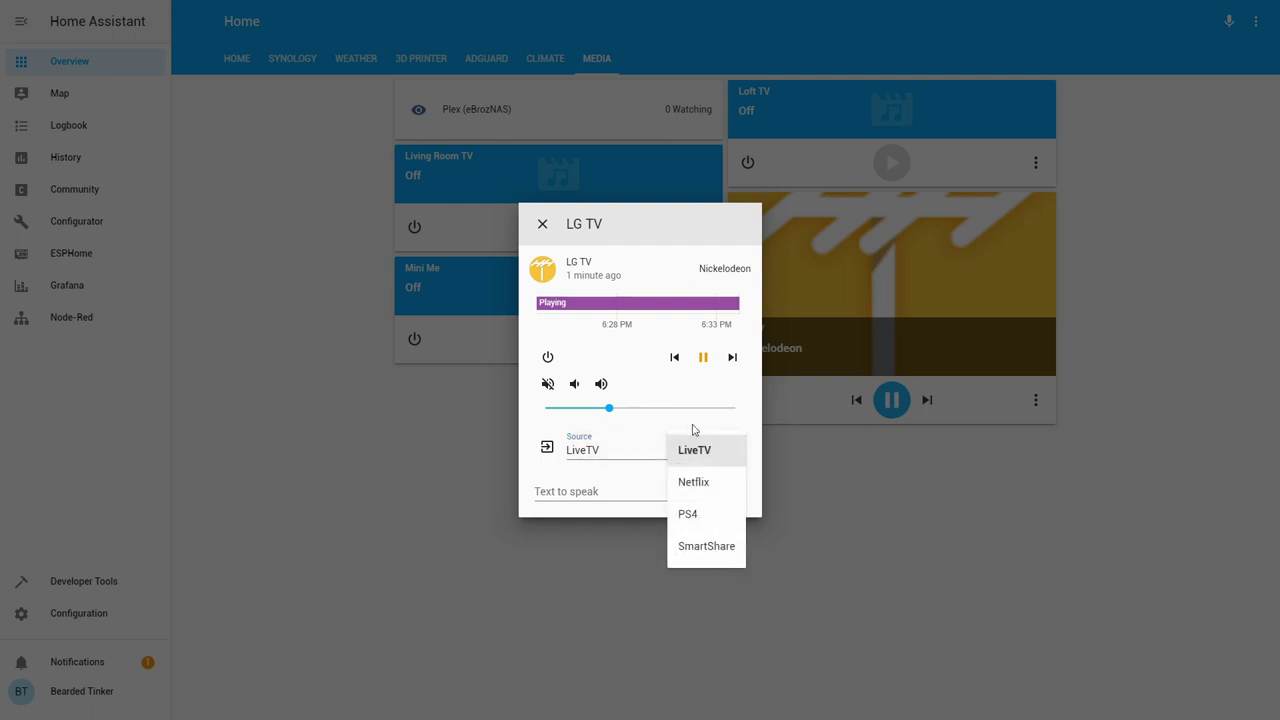
pyautogui.click(694, 484)
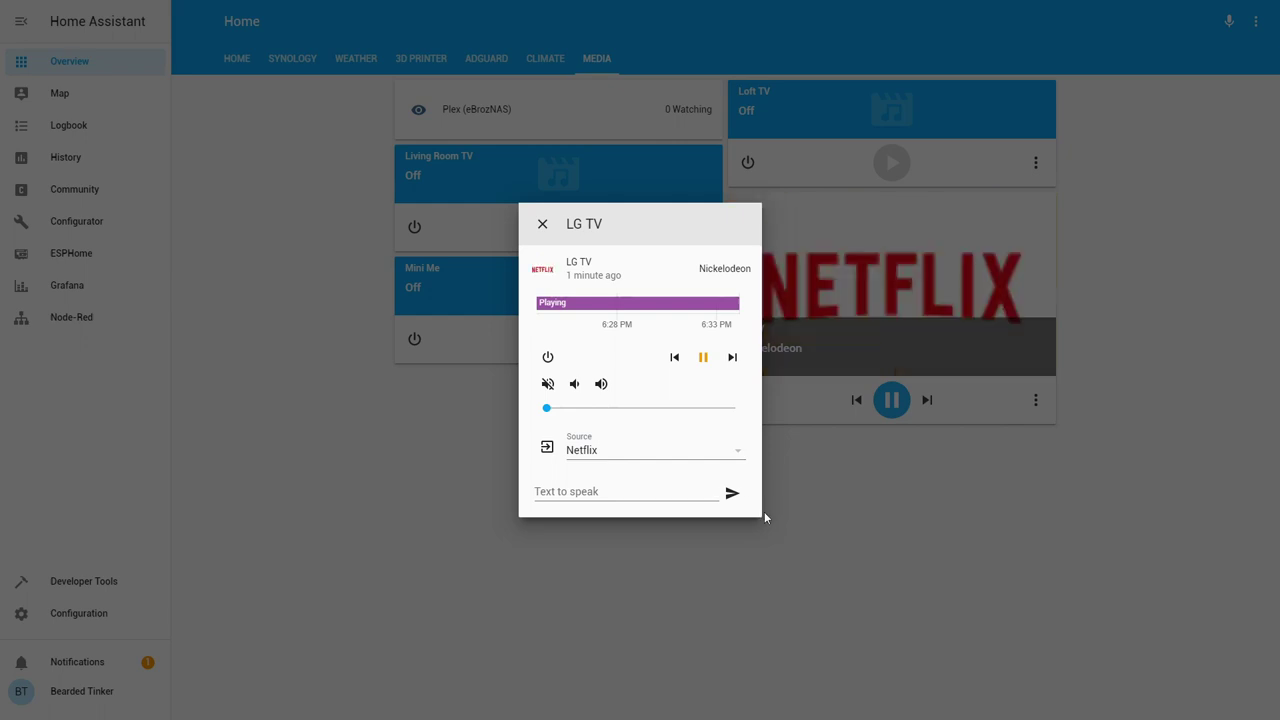
pyautogui.click(740, 458)
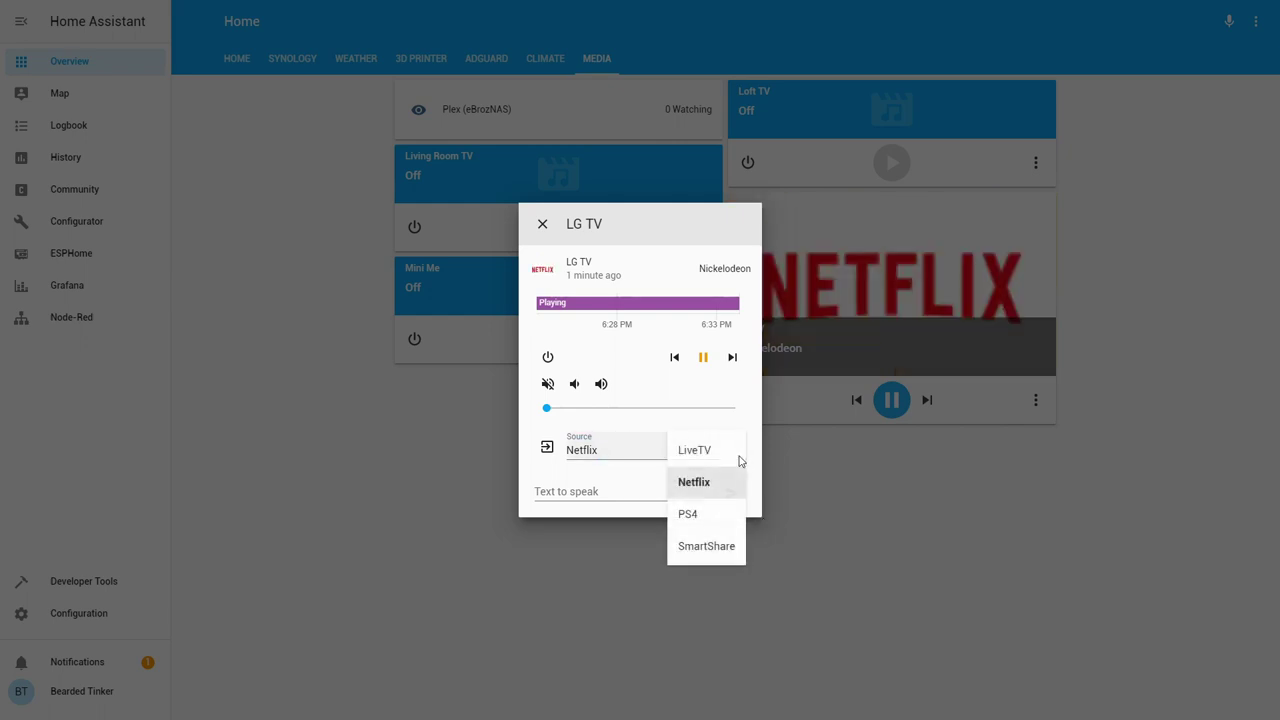
pyautogui.click(724, 552)
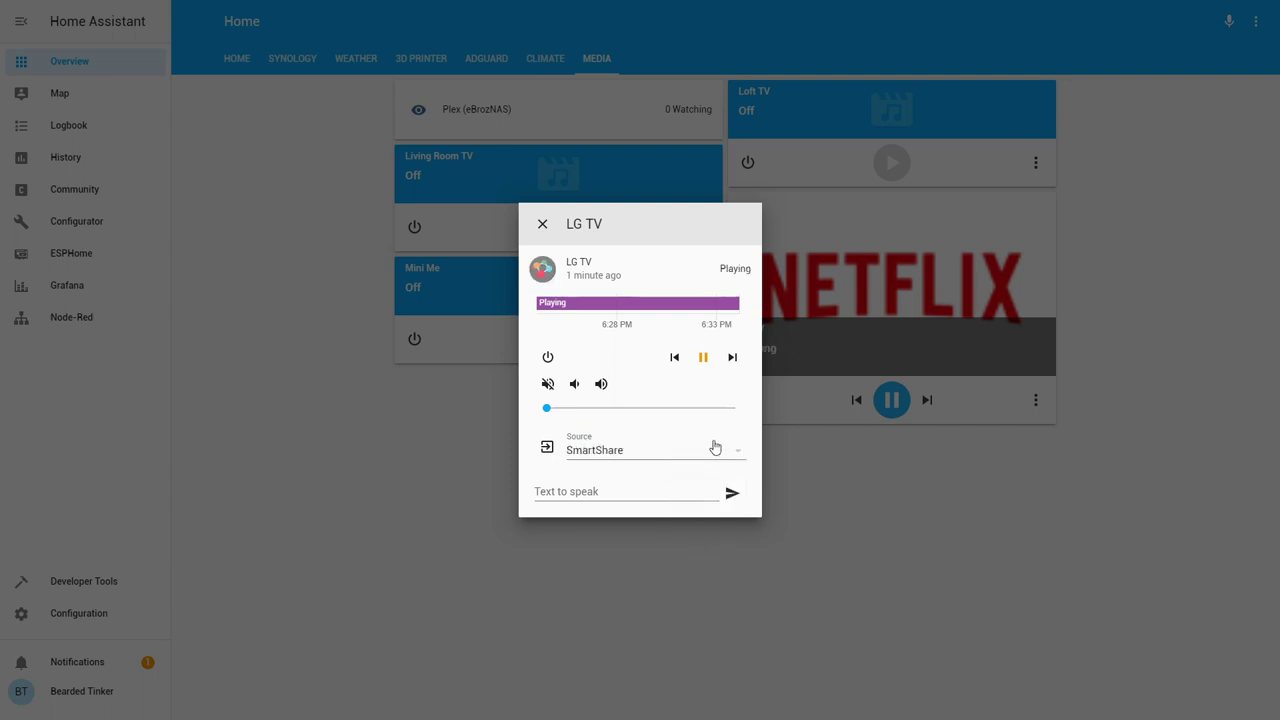
pyautogui.click(539, 233)
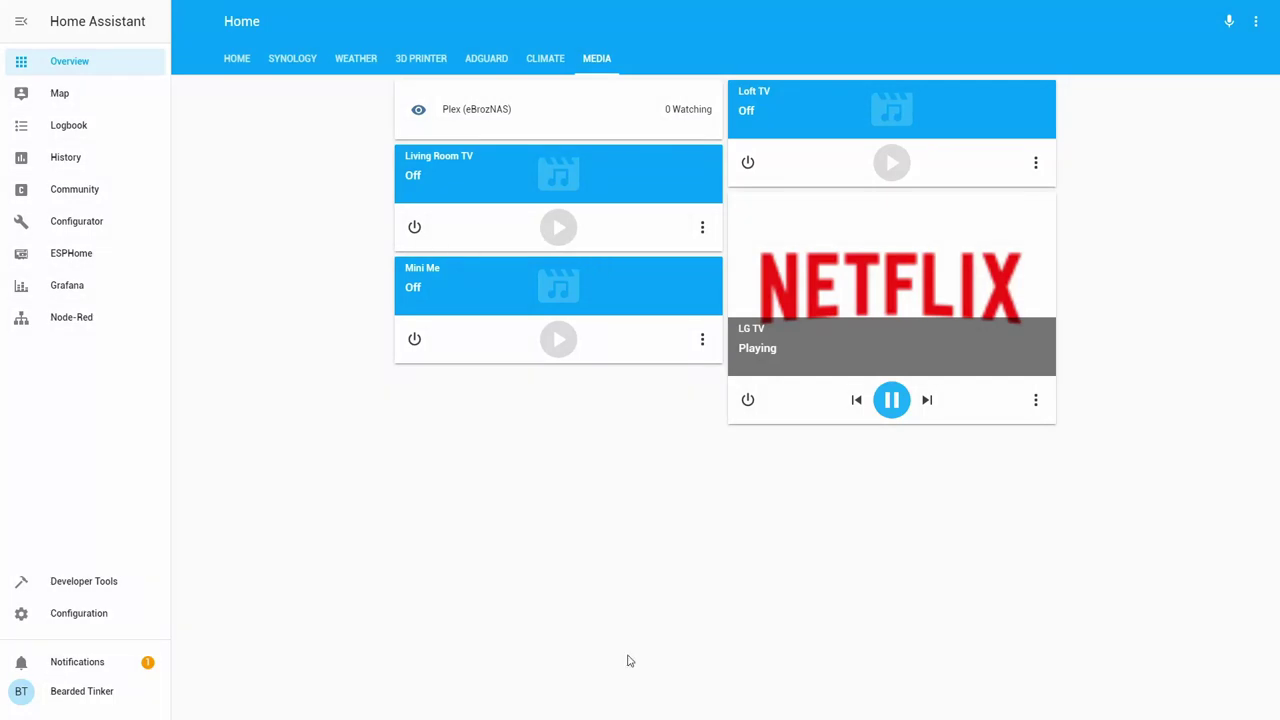
# - Start a new blank automation in the automation editor, skipping the text-based automation suggestion
pyautogui.click(80, 613)
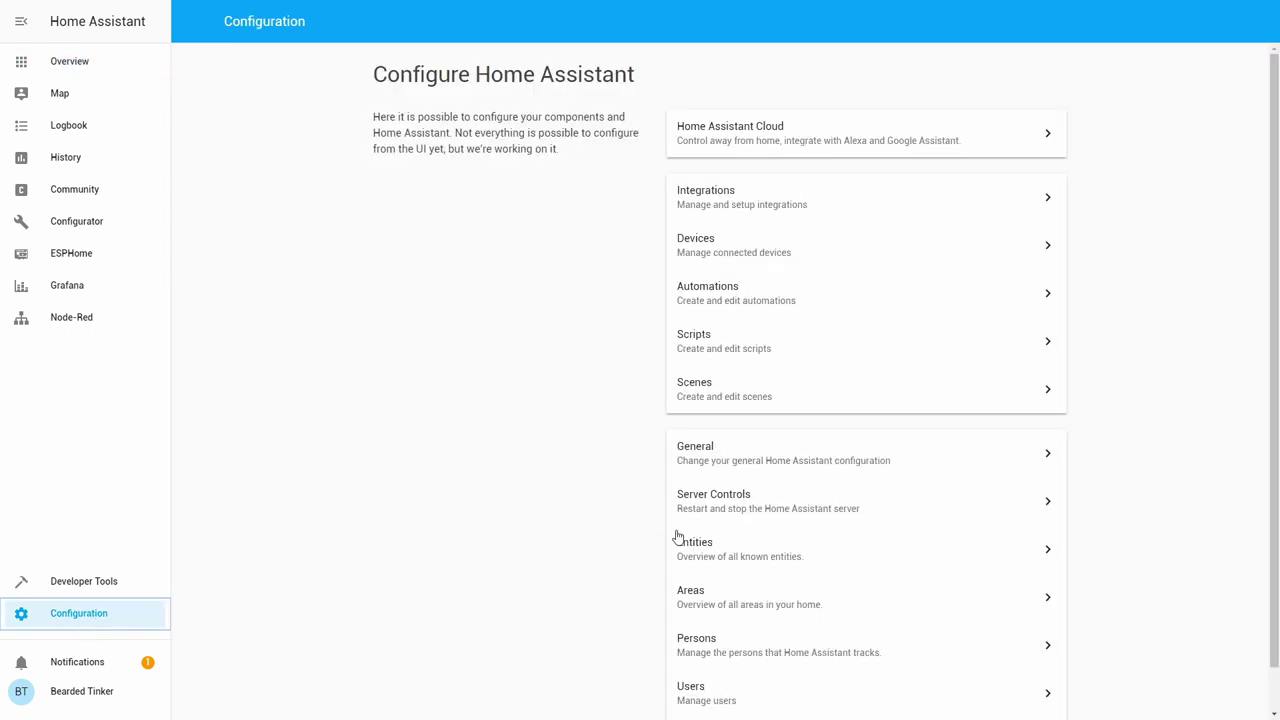
pyautogui.click(702, 293)
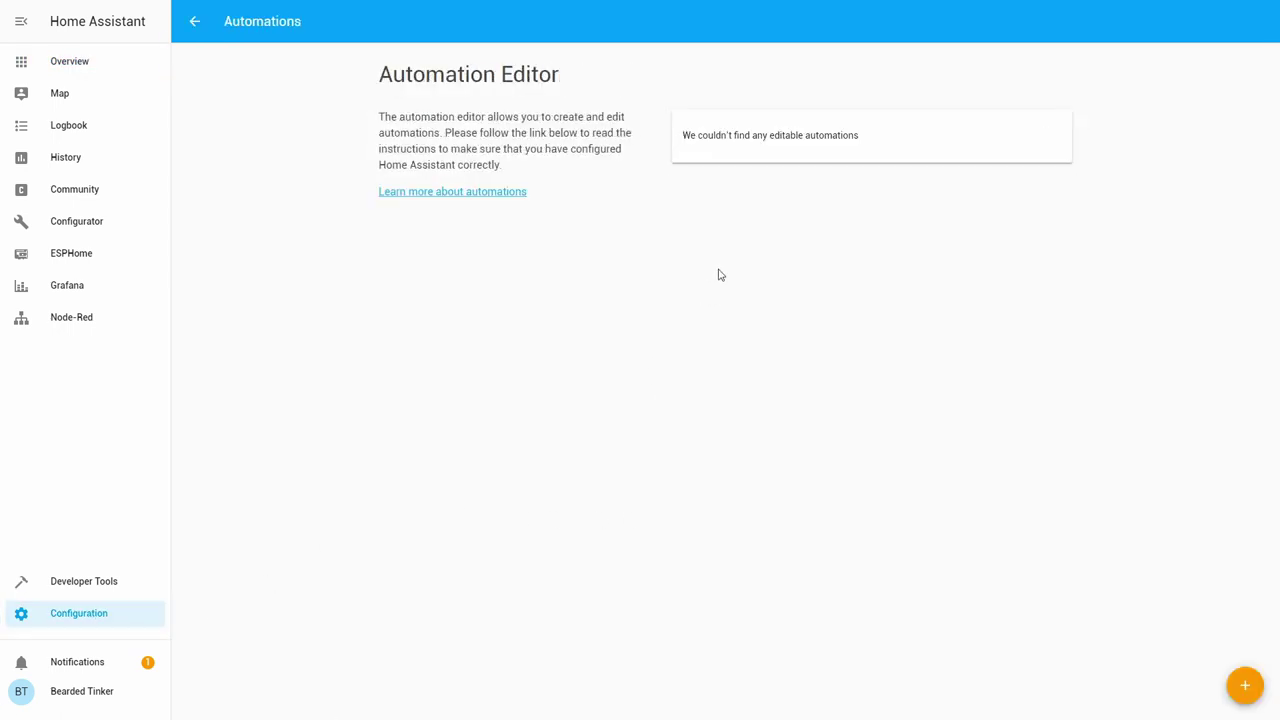
pyautogui.click(1250, 687)
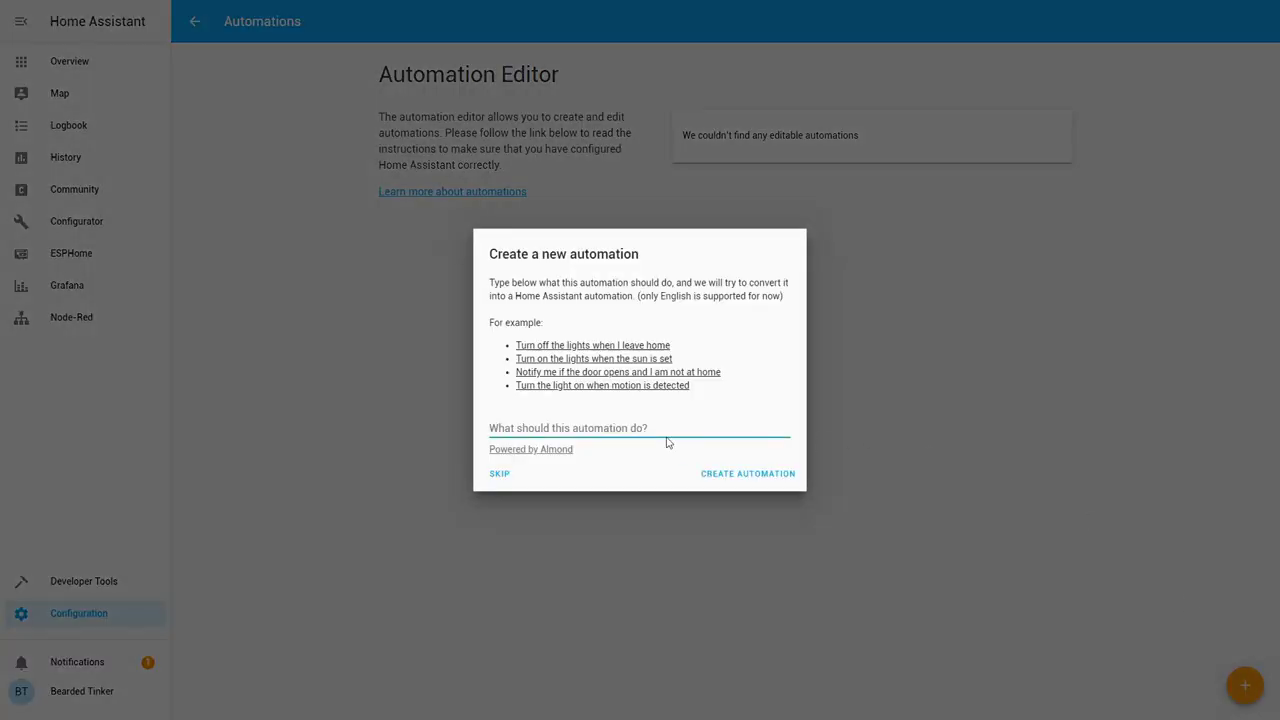
pyautogui.click(496, 475)
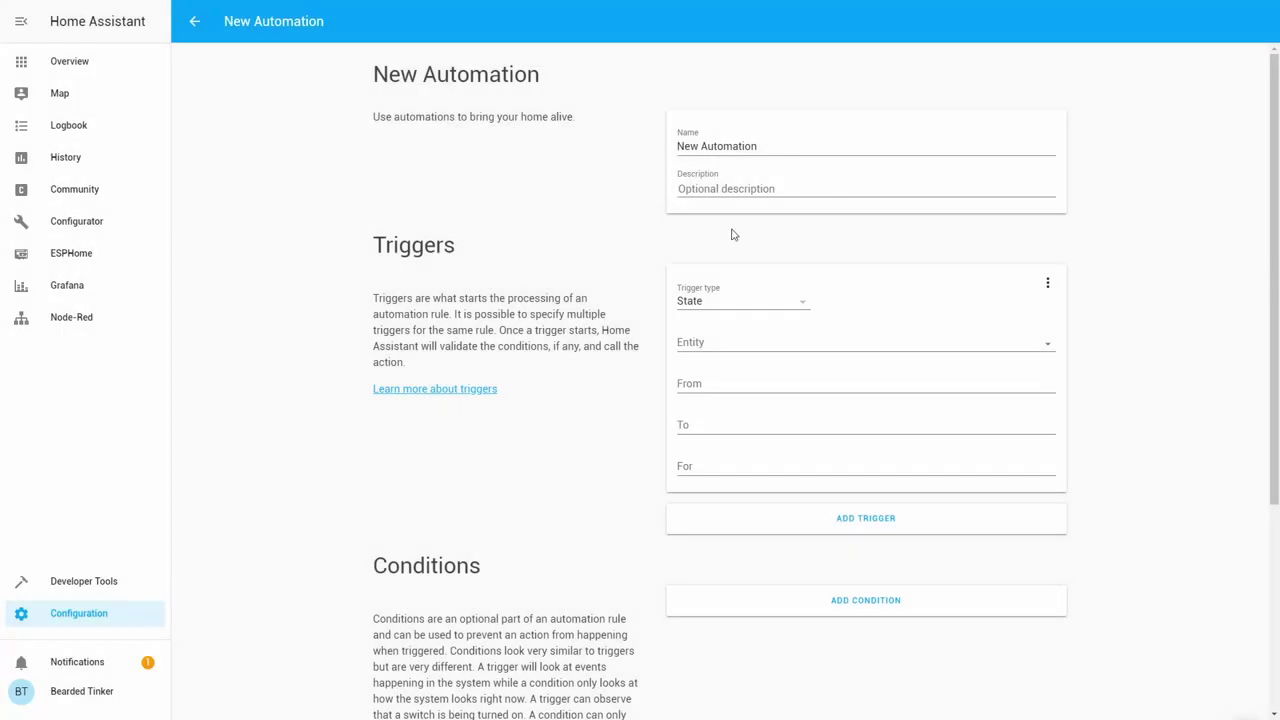
# - Configure the automation's State trigger to fire when the light.corner entity changes to on
pyautogui.click(800, 299)
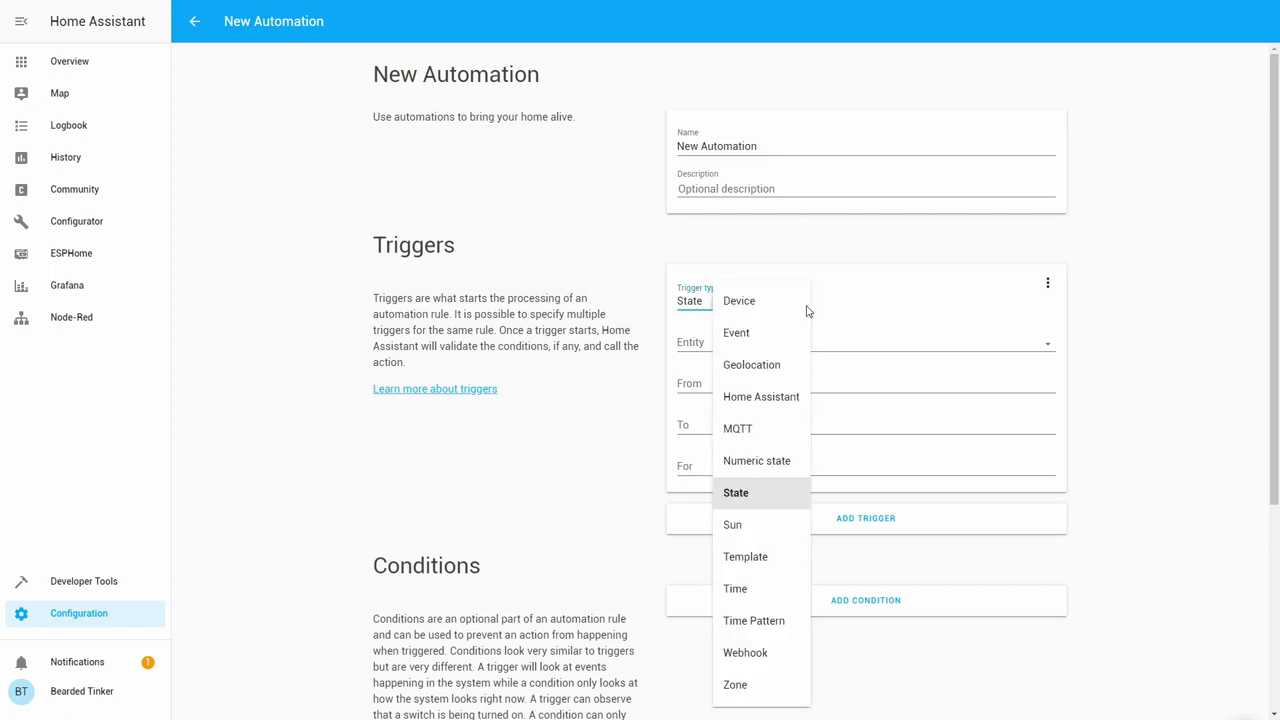
pyautogui.click(920, 341)
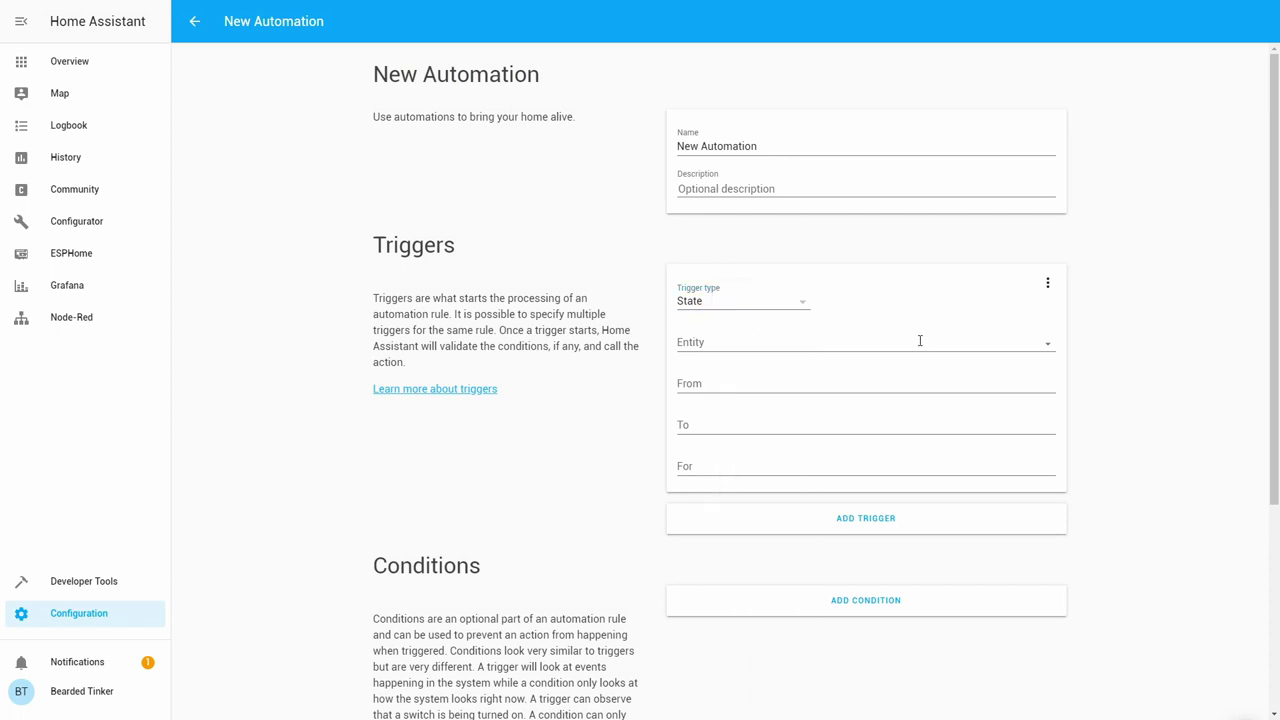
pyautogui.click(920, 341)
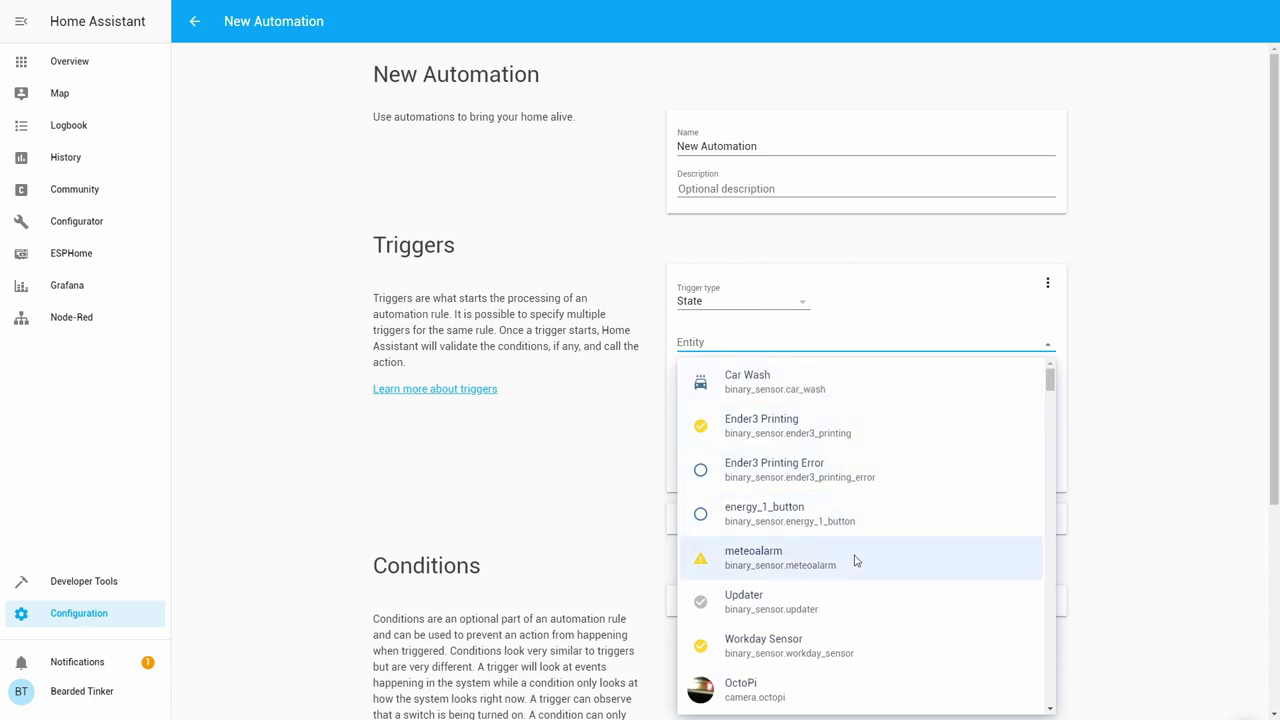
pyautogui.scroll(-3, 840, 570)
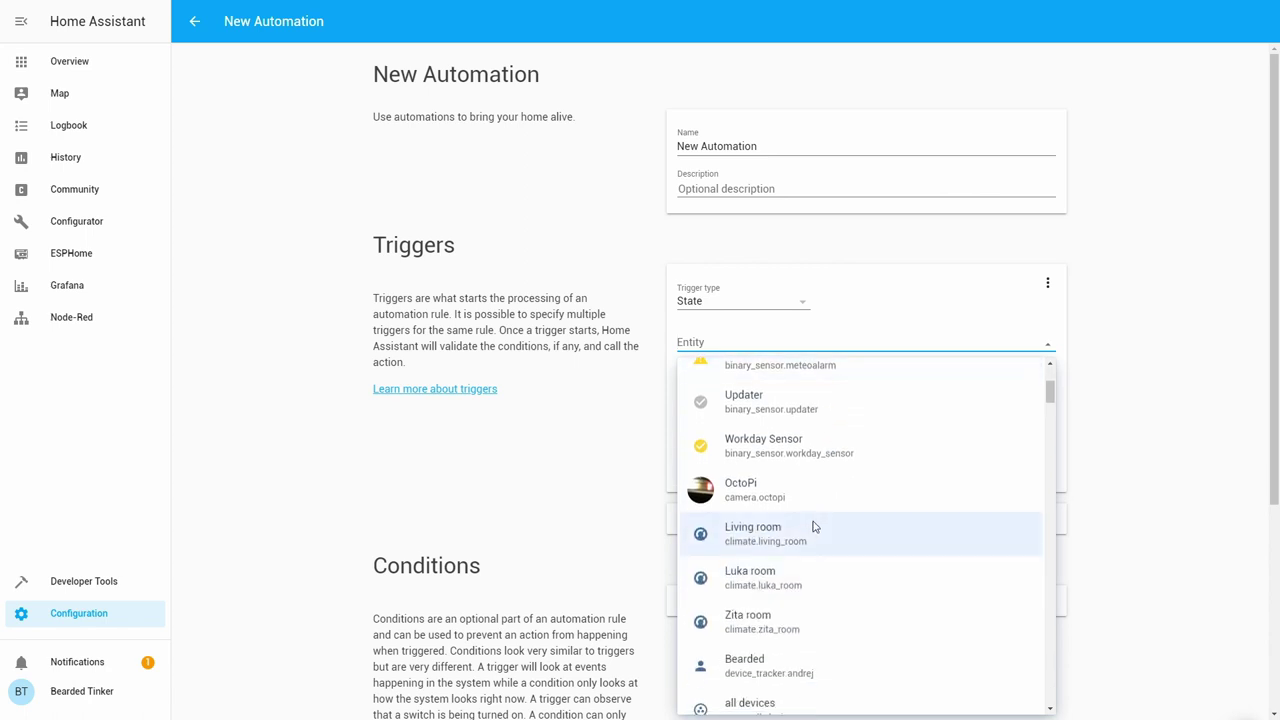
pyautogui.scroll(-5, 813, 527)
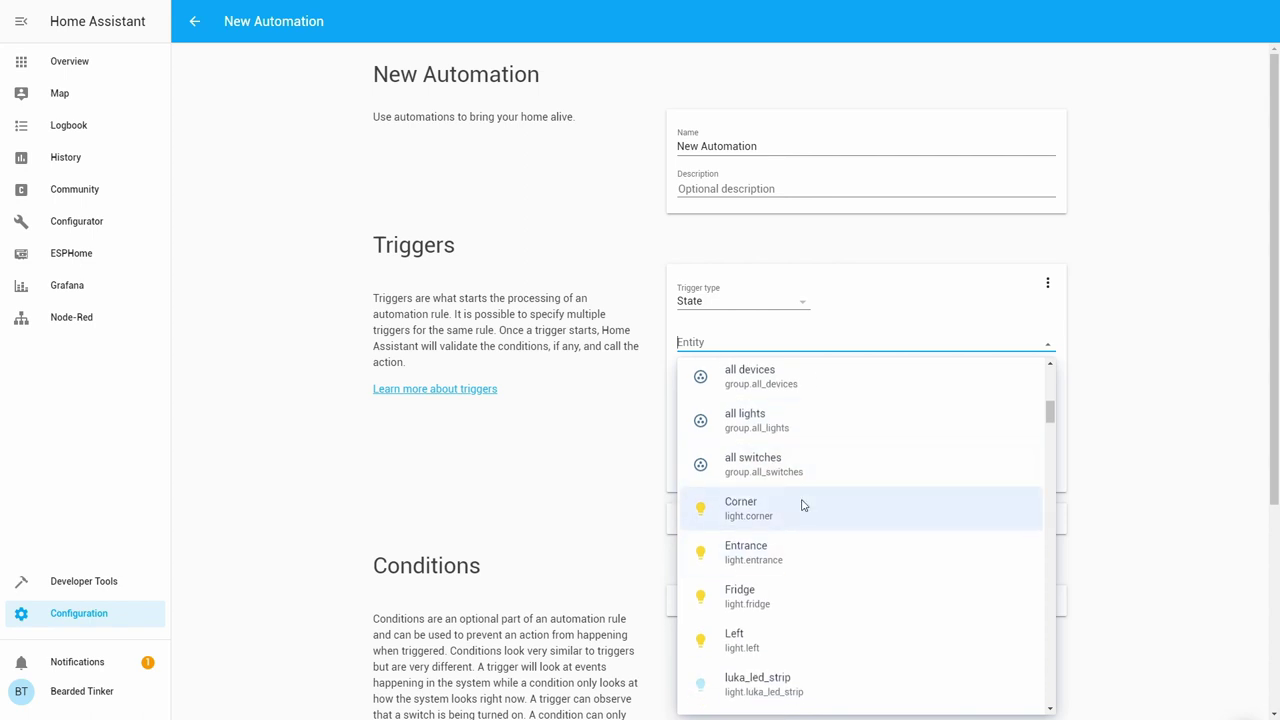
pyautogui.click(803, 507)
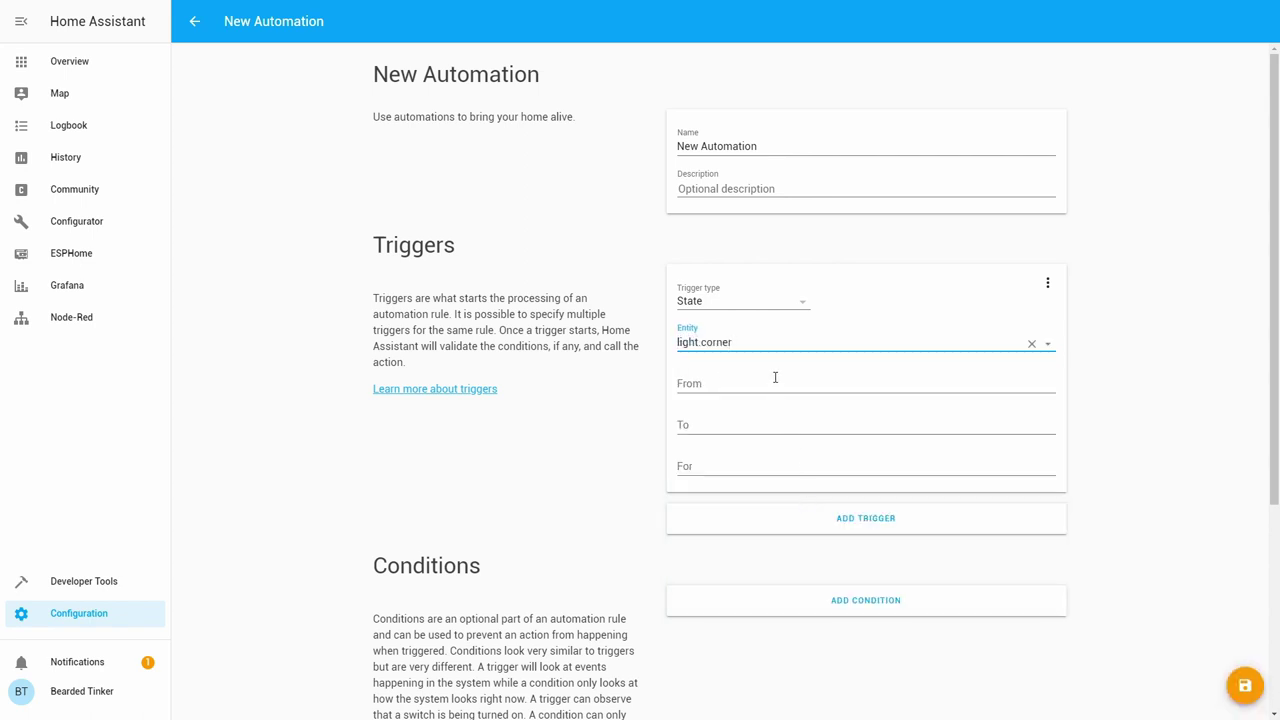
pyautogui.click(762, 424)
pyautogui.write('on')
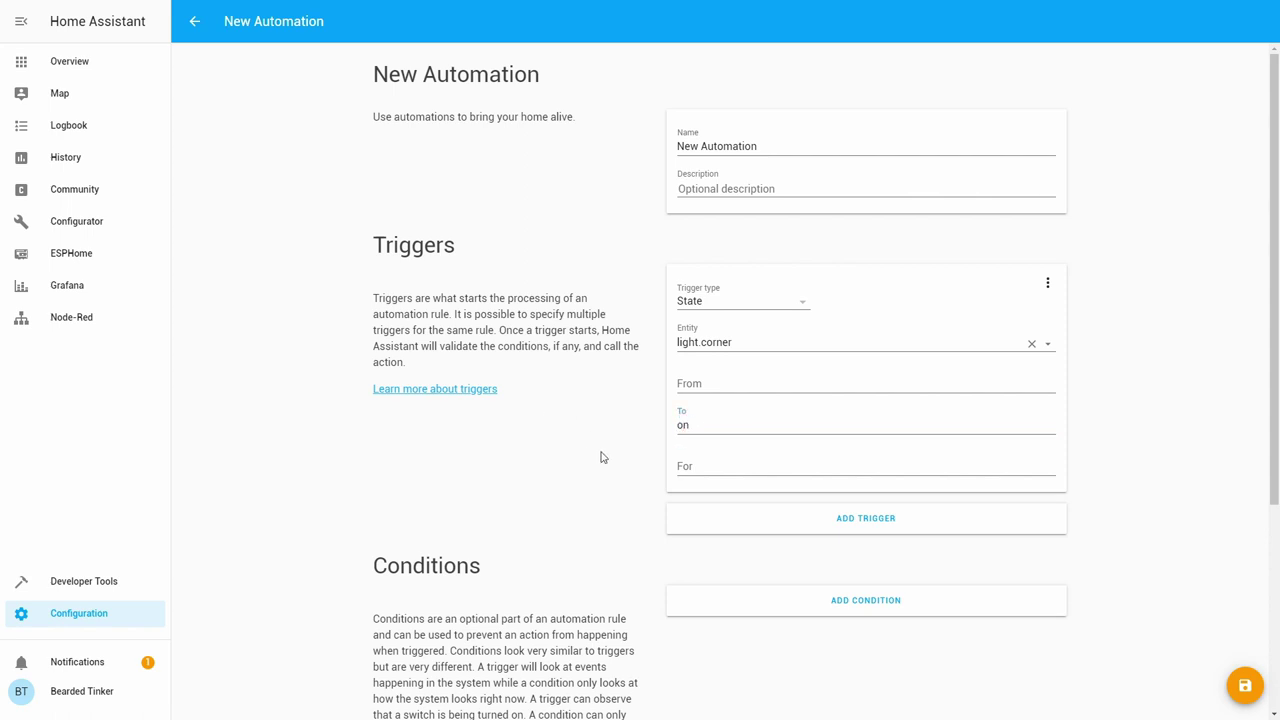
# - Make the automation's action call the service notify.living_room_tv with the service data message: "OMG Light is on!"
pyautogui.scroll(-2, 578, 472)
pyautogui.scroll(-1, 693, 515)
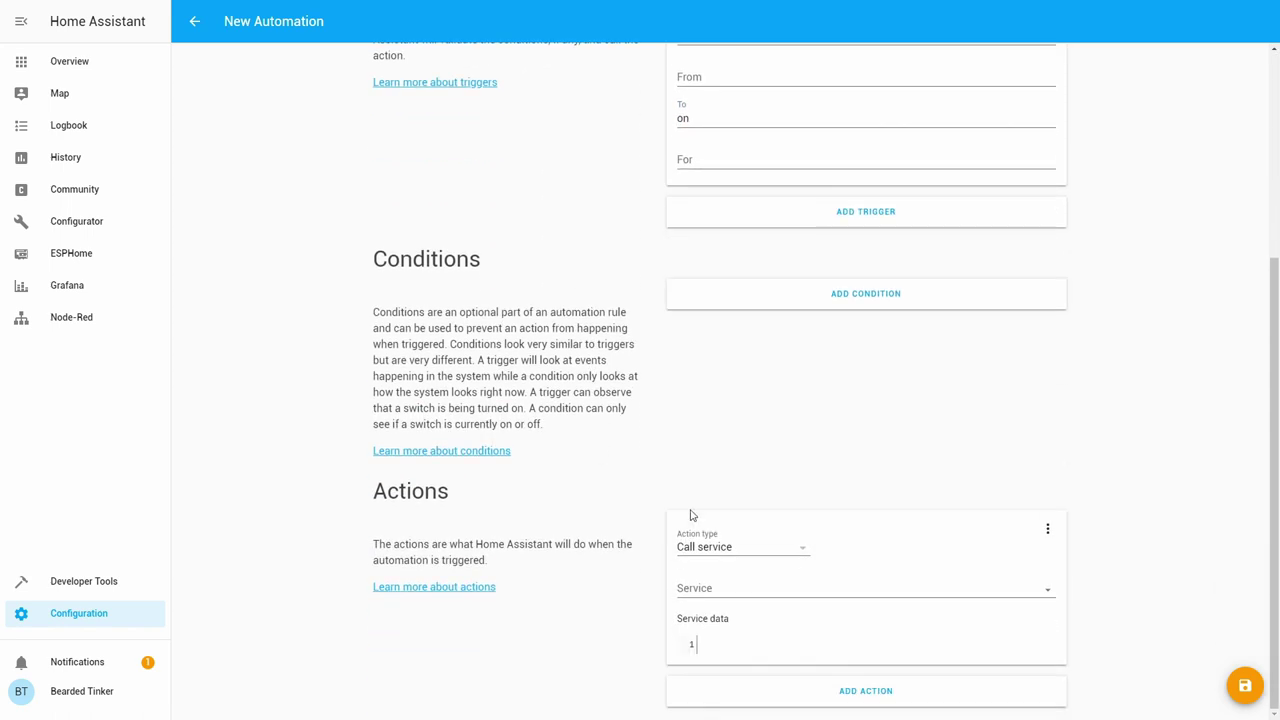
pyautogui.click(806, 548)
pyautogui.scroll(-1, 745, 604)
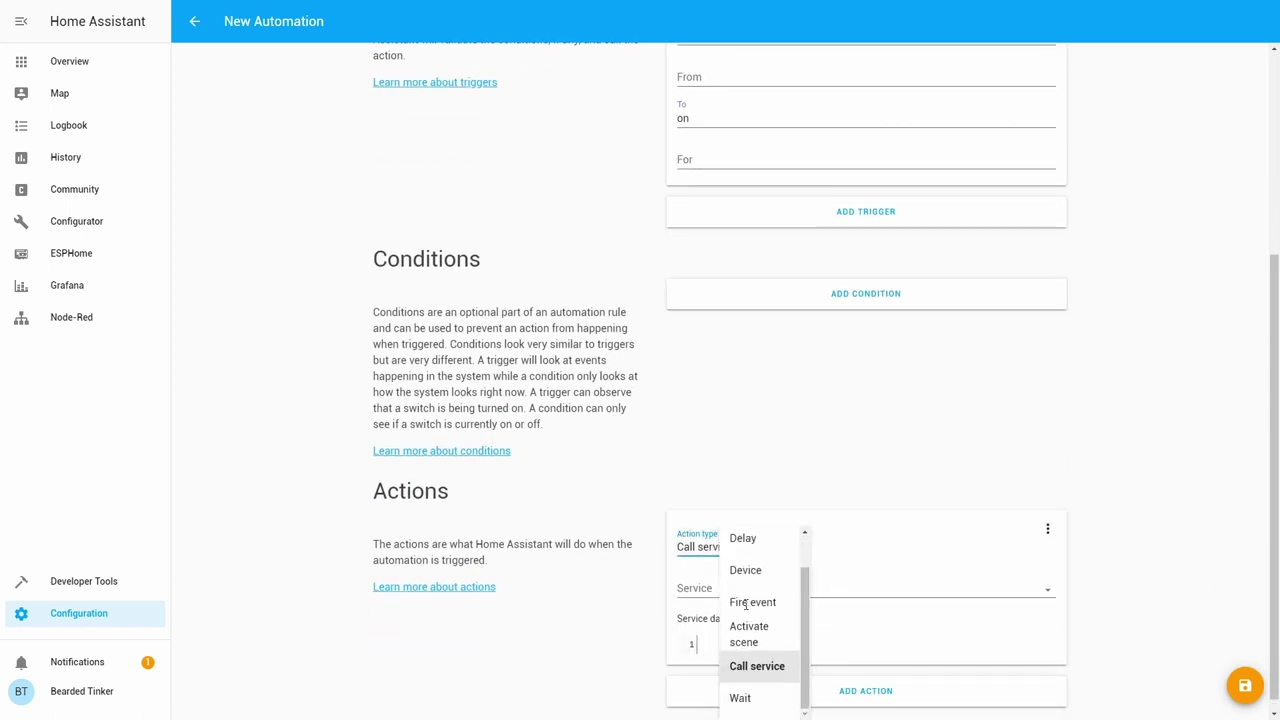
pyautogui.click(874, 585)
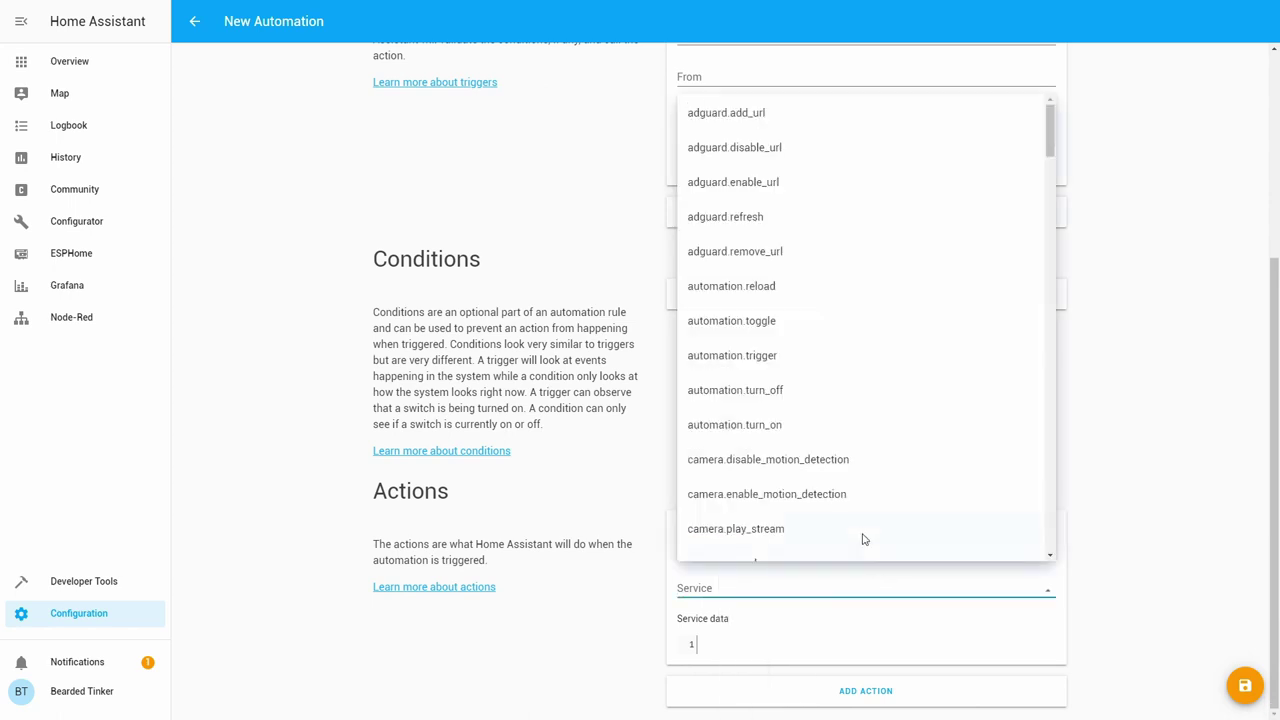
pyautogui.scroll(-15, 813, 445)
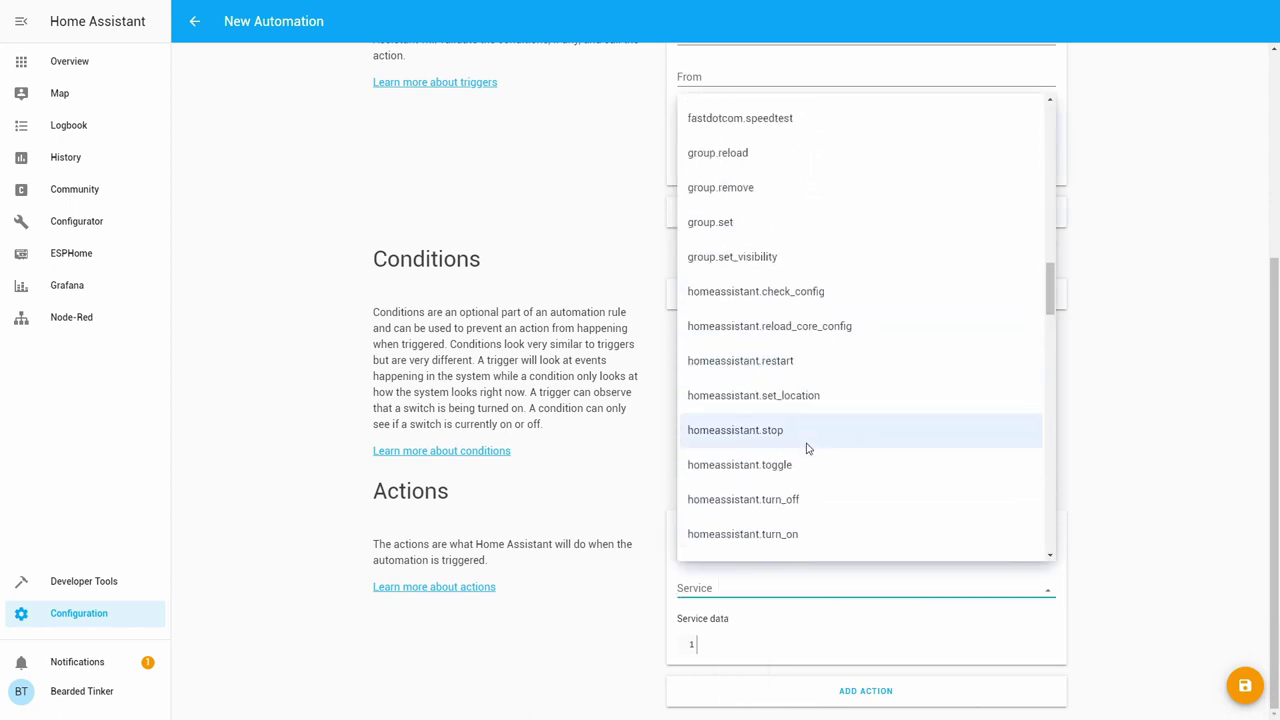
pyautogui.scroll(-10, 808, 448)
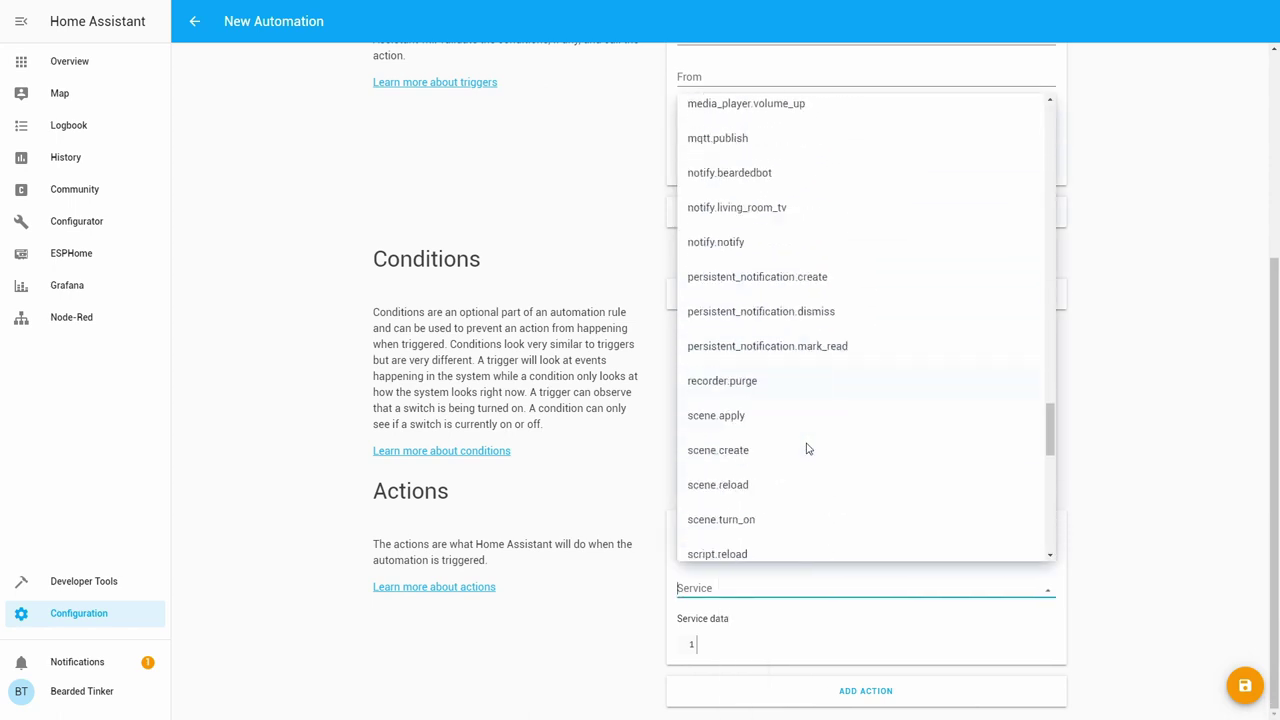
pyautogui.click(806, 348)
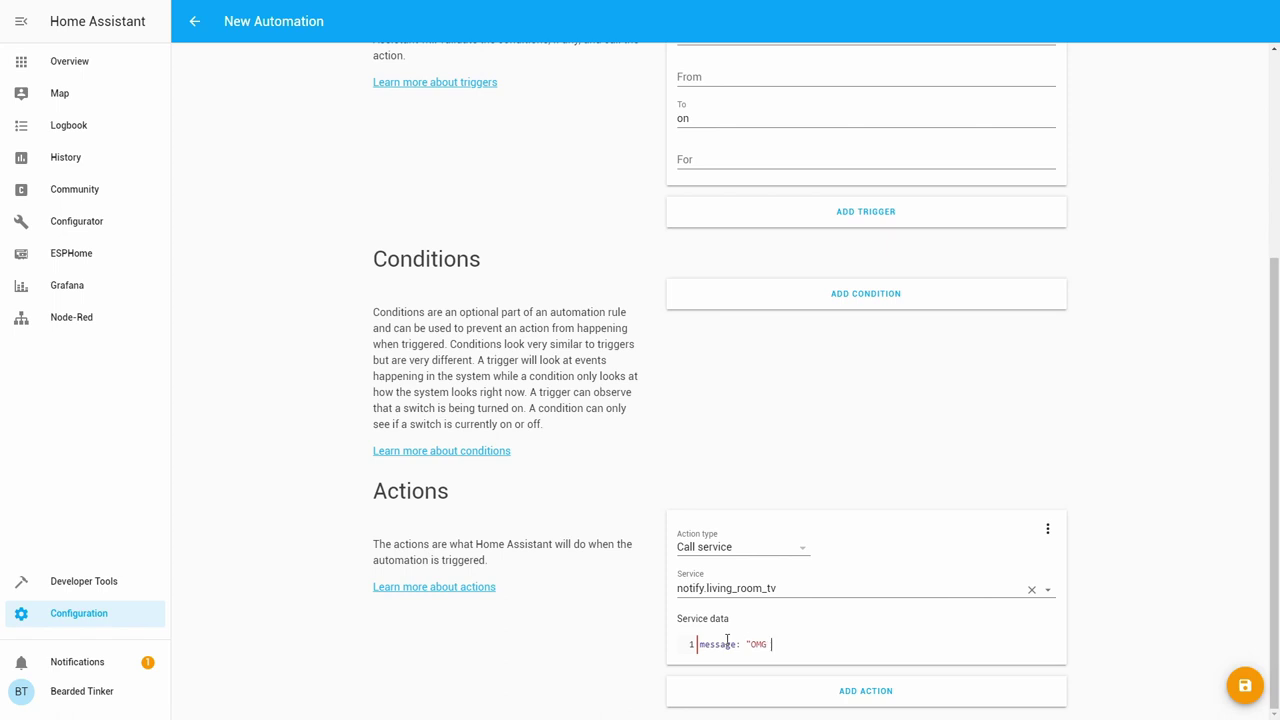
pyautogui.write('ight is on!')
# - Review the new automation's trigger and action, and return to the Overview dashboard
pyautogui.scroll(2, 615, 160)
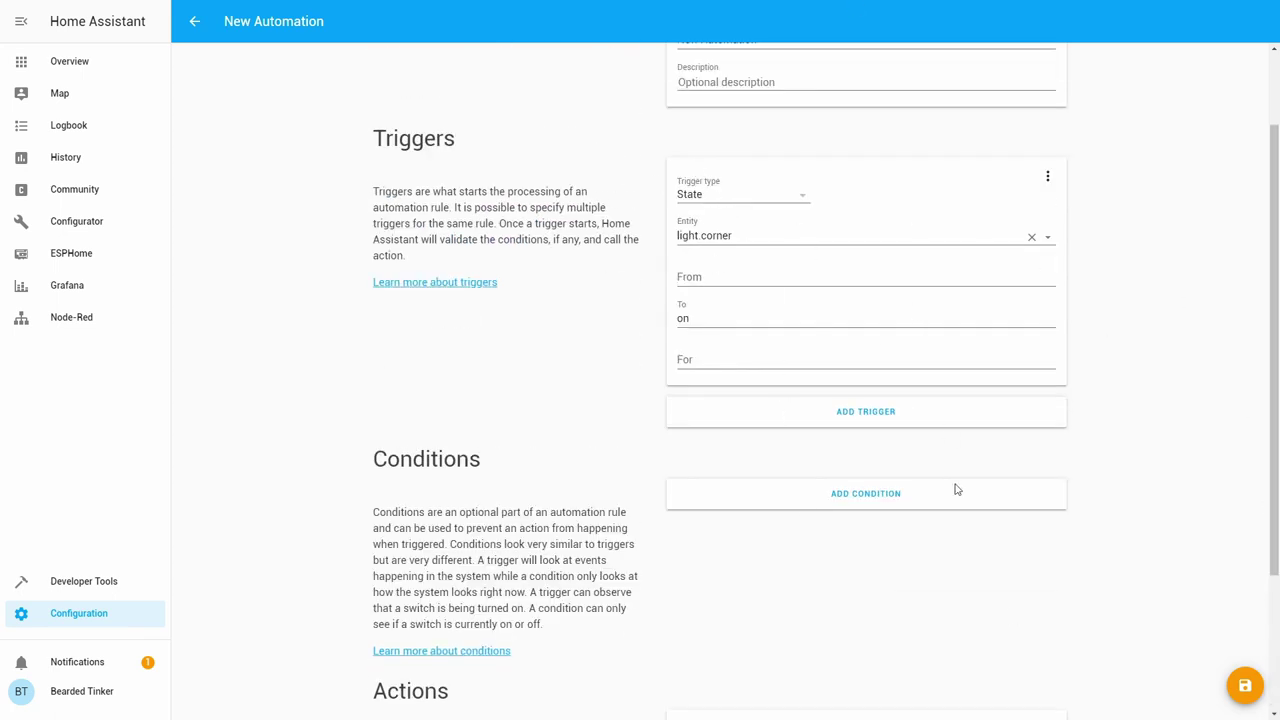
pyautogui.scroll(-2, 650, 445)
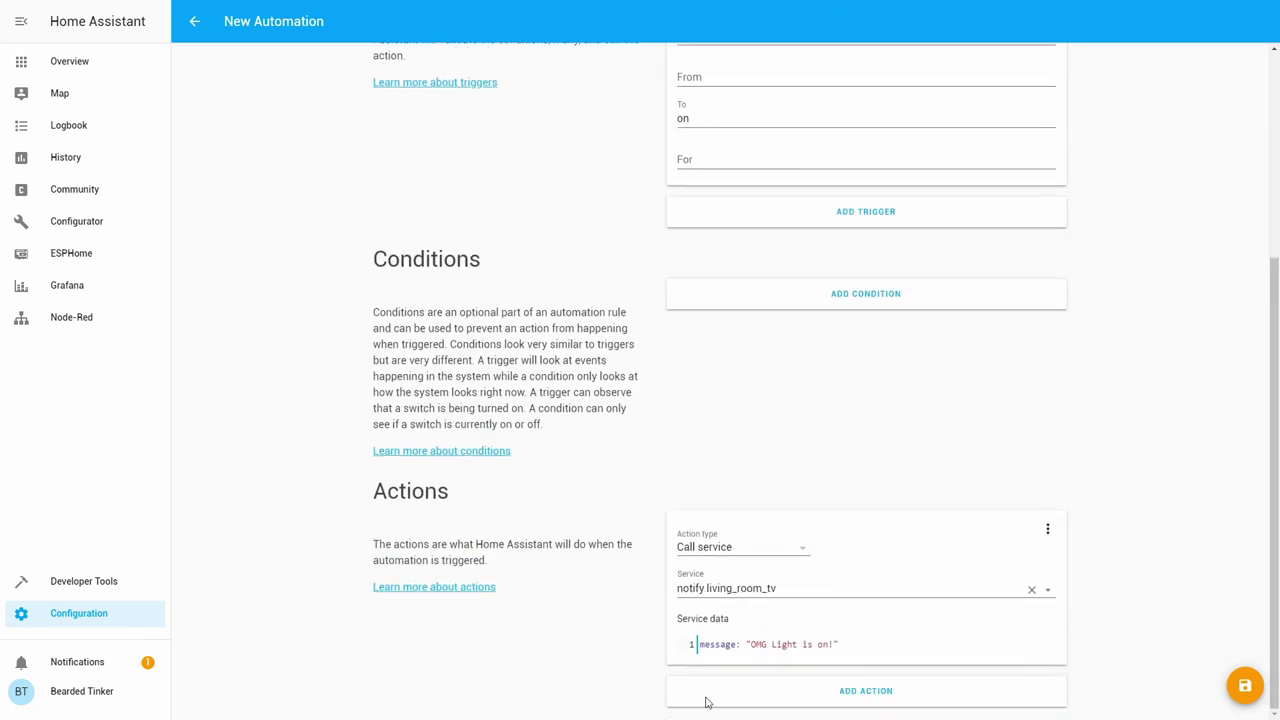
pyautogui.click(115, 61)
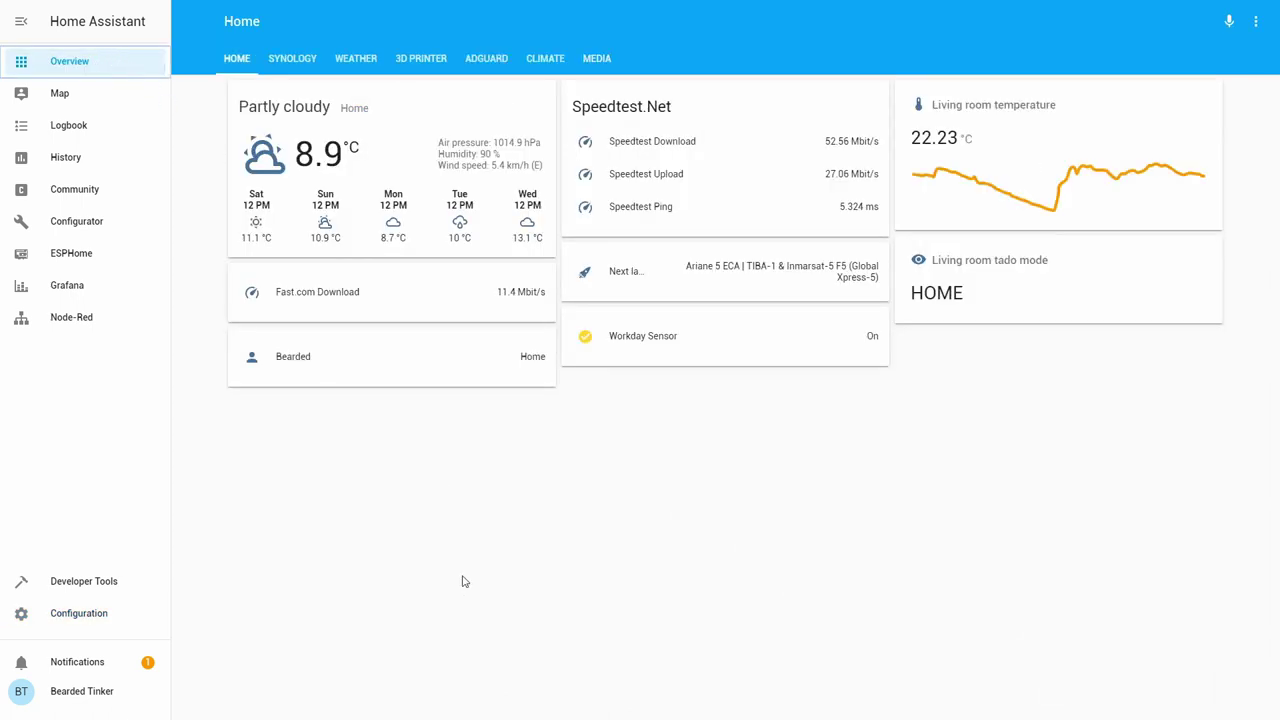